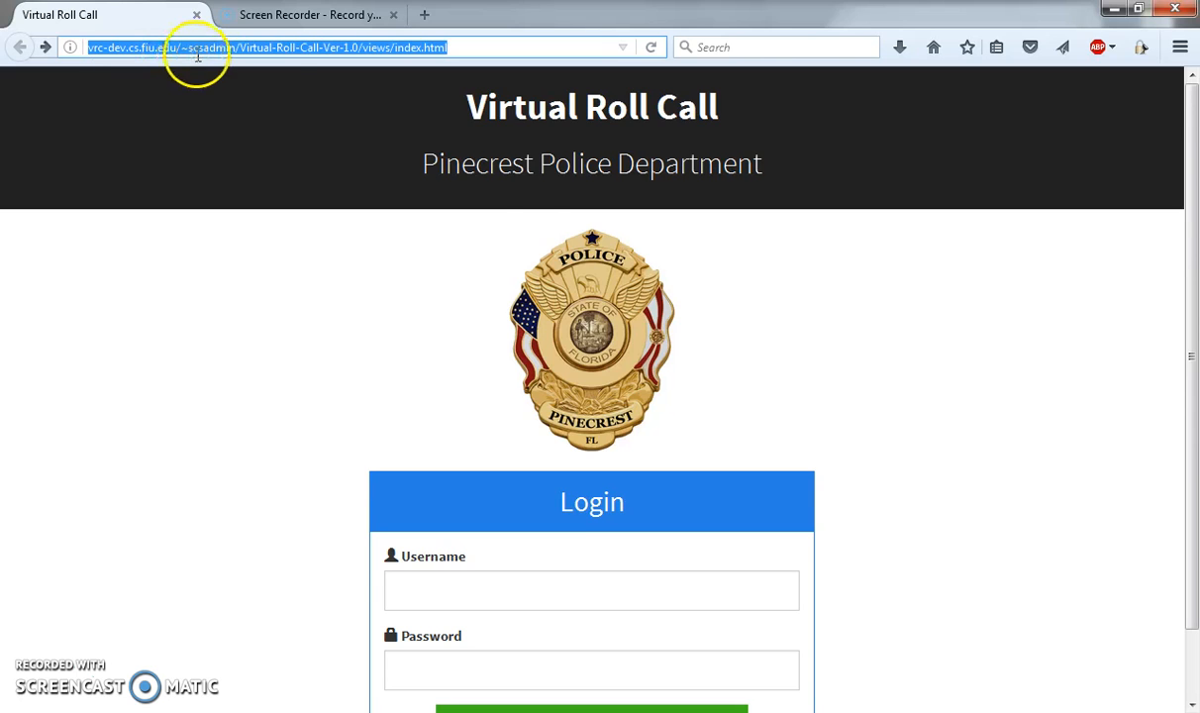
Step: Log in to Virtual Roll Call with the administrator's username and password, and dismiss the browser's offer to remember the login
click(461, 592)
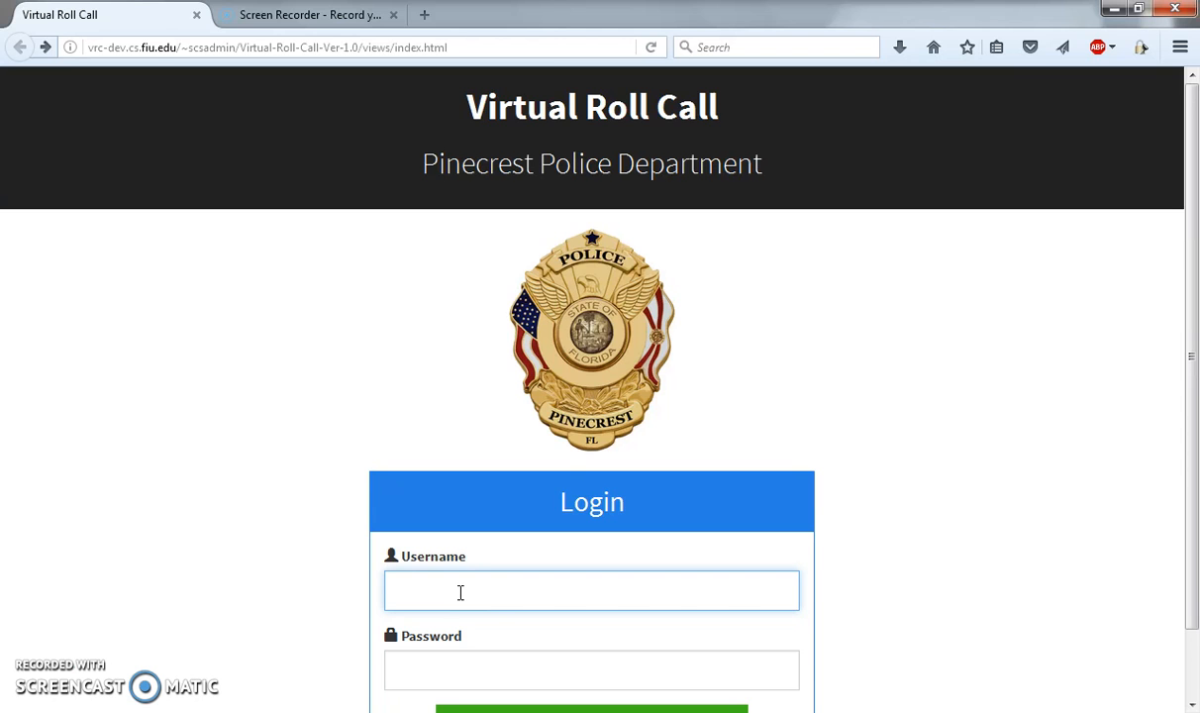
scroll(461, 592, down, 1)
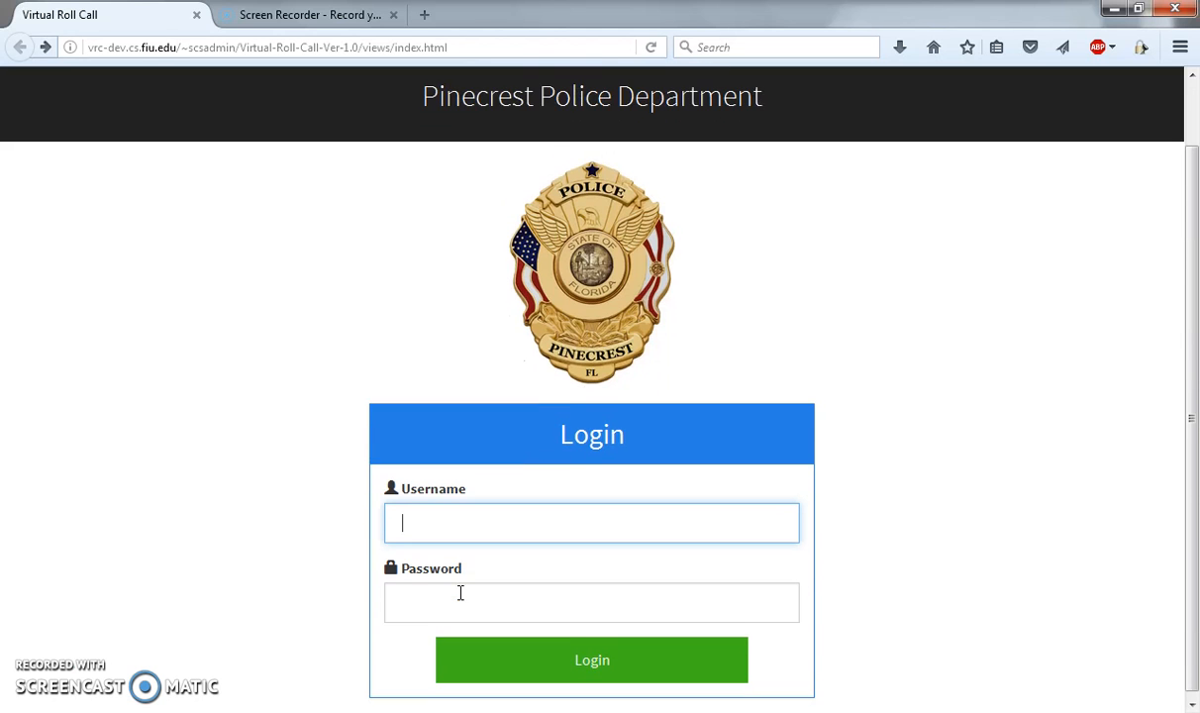
scroll(461, 592, up, 1)
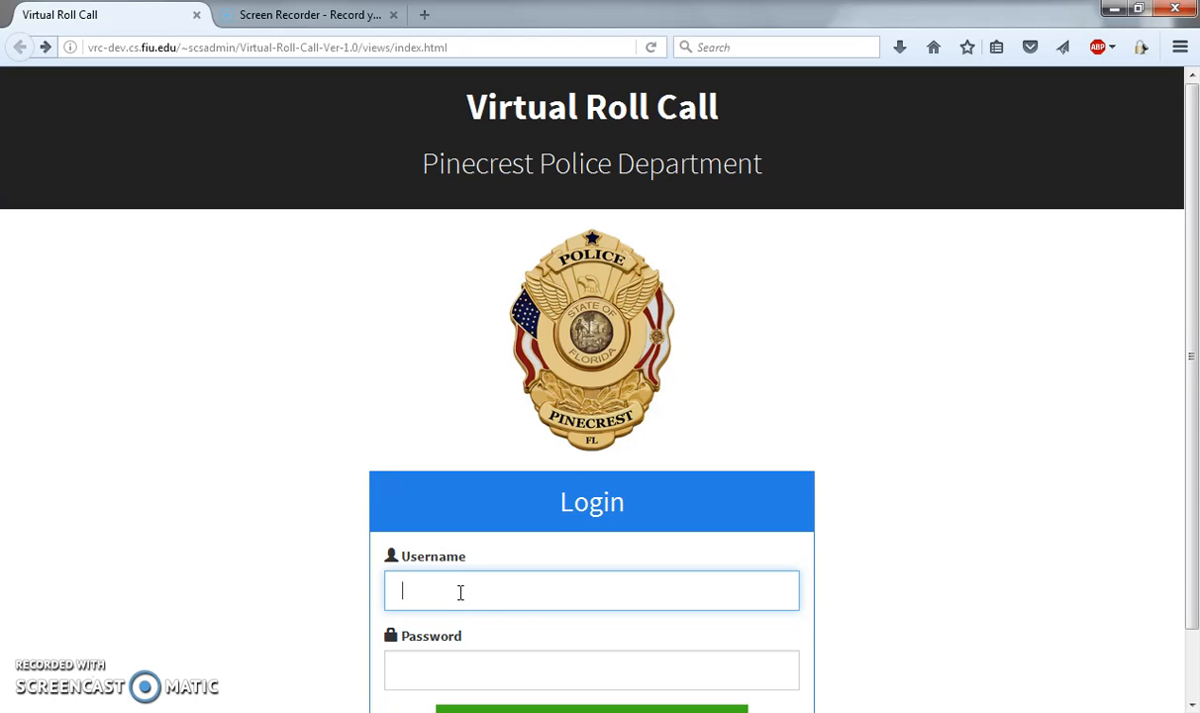
scroll(460, 592, down, 1)
click(455, 533)
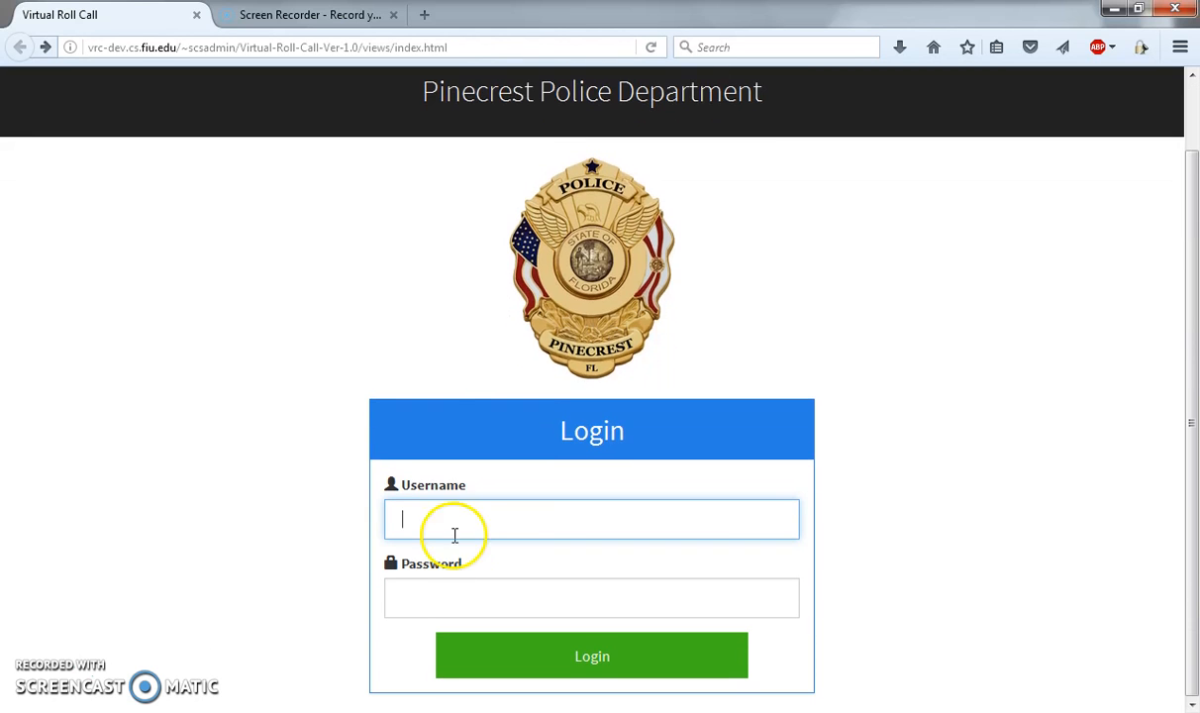
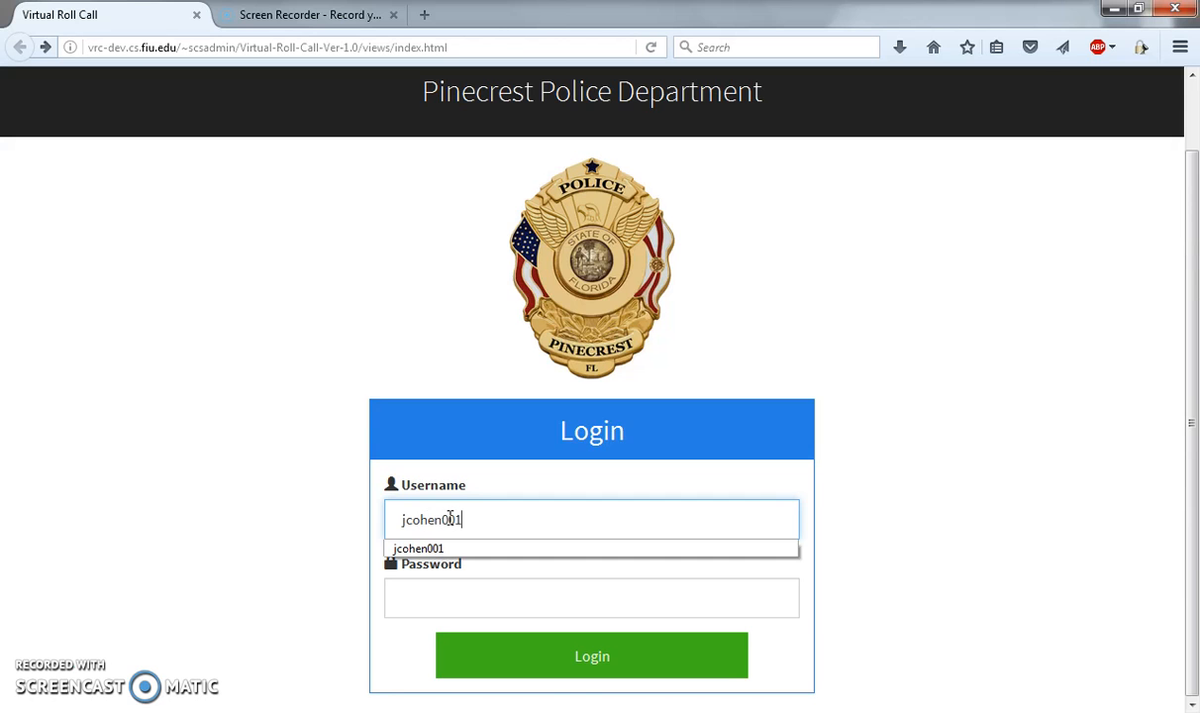
key(Tab)
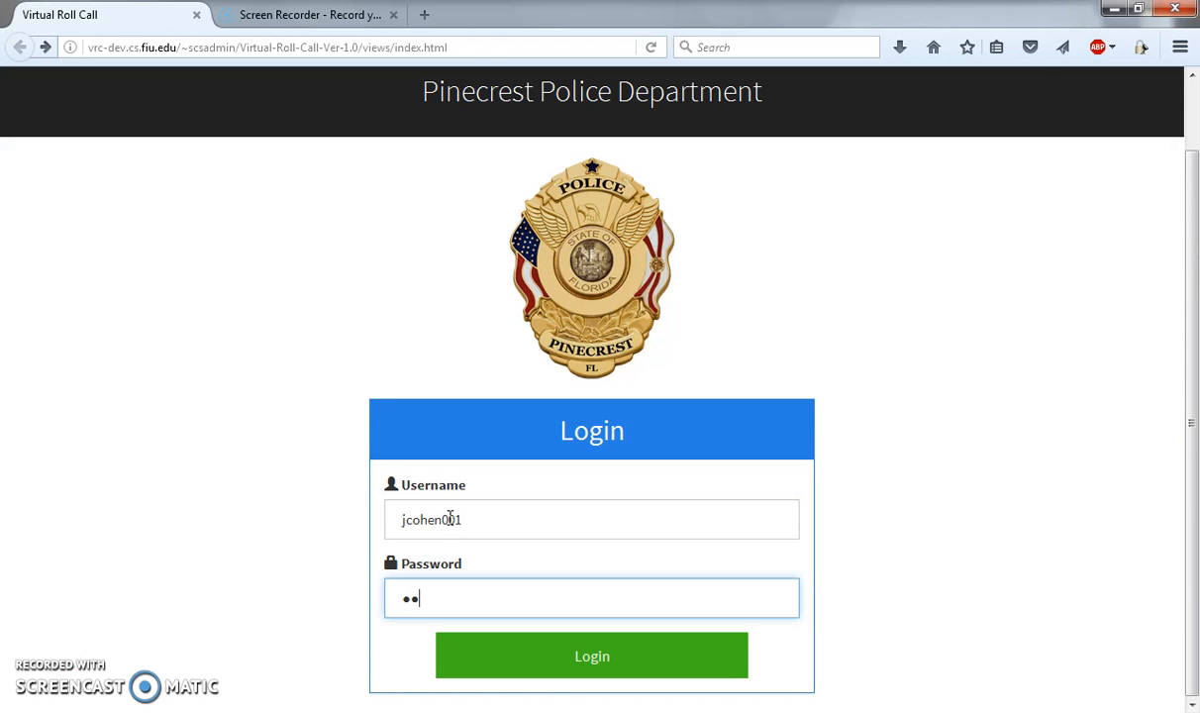
click(543, 672)
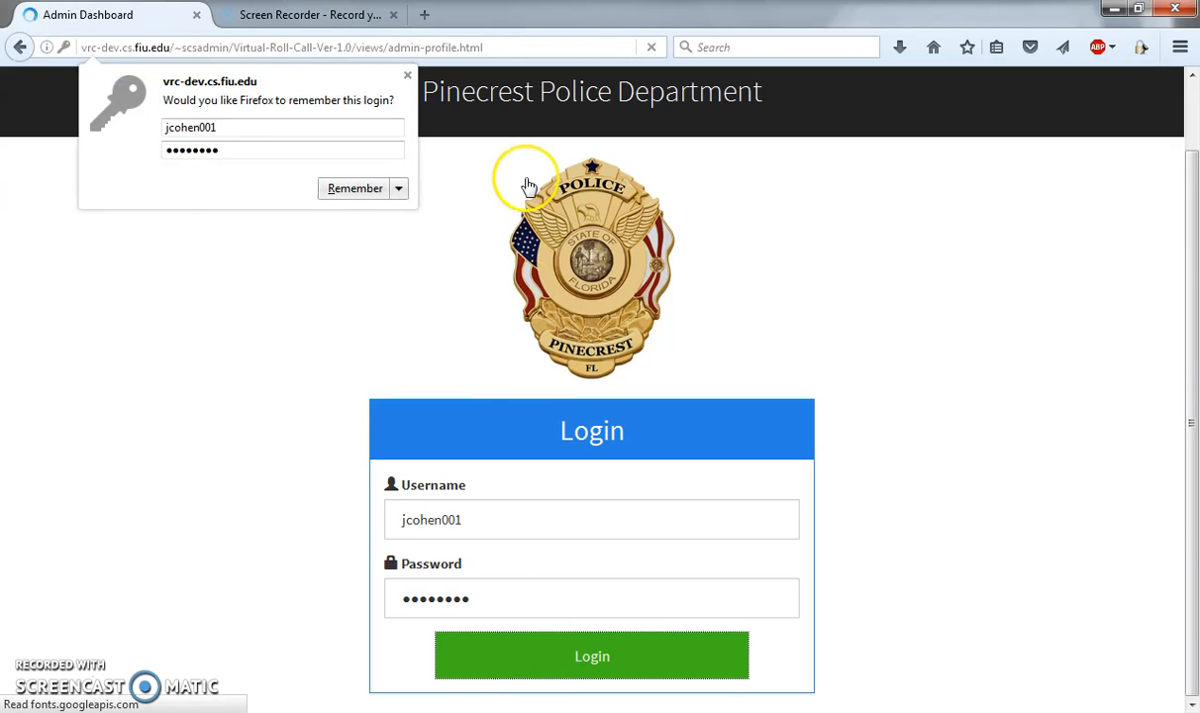
click(408, 75)
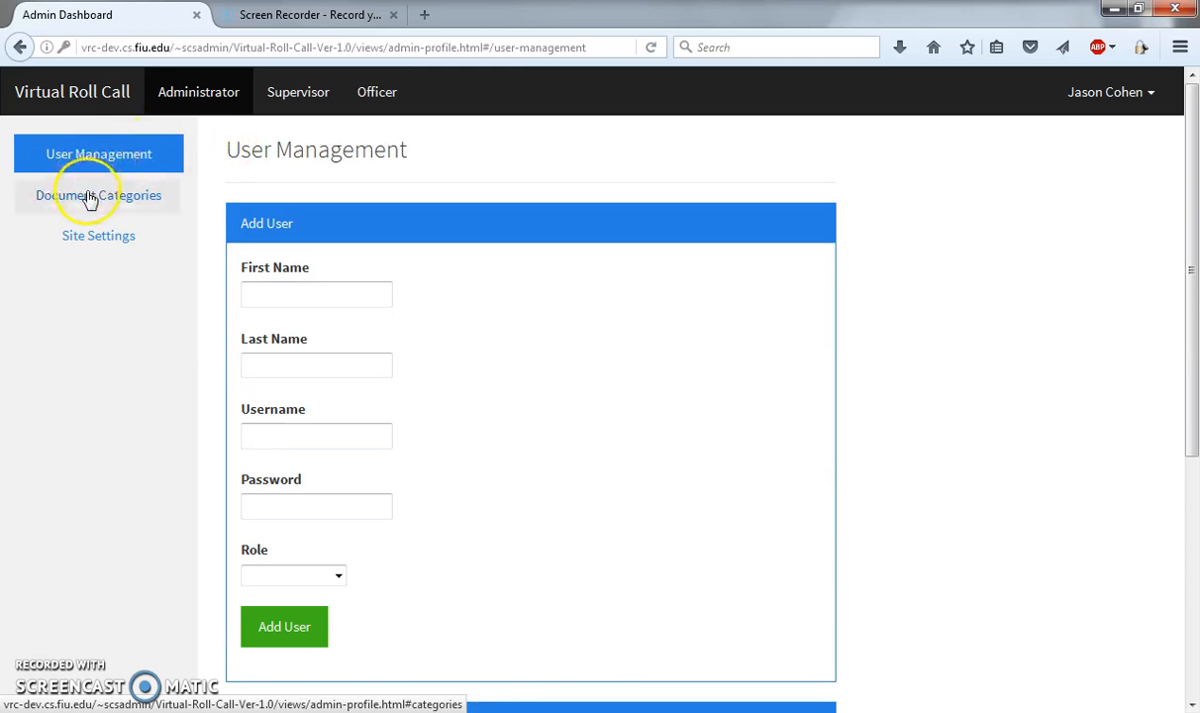
Step: Try to submit the Add User form in User Management with all of its fields left empty
click(89, 237)
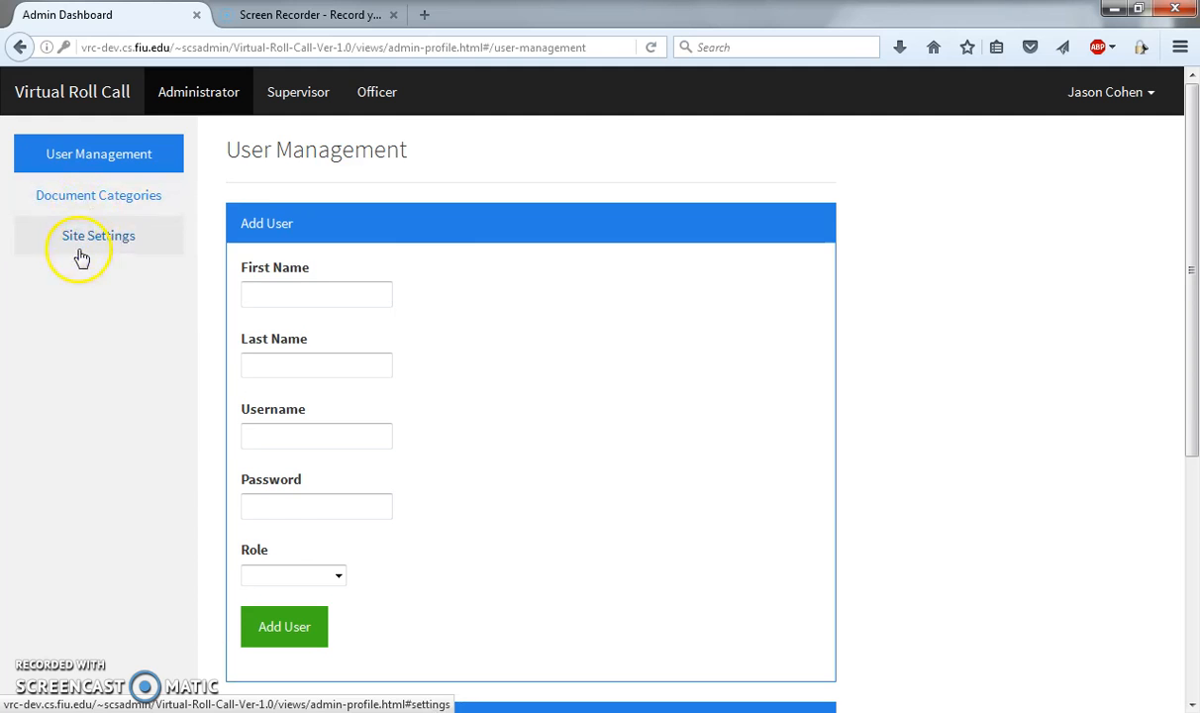
drag(224, 157, 425, 160)
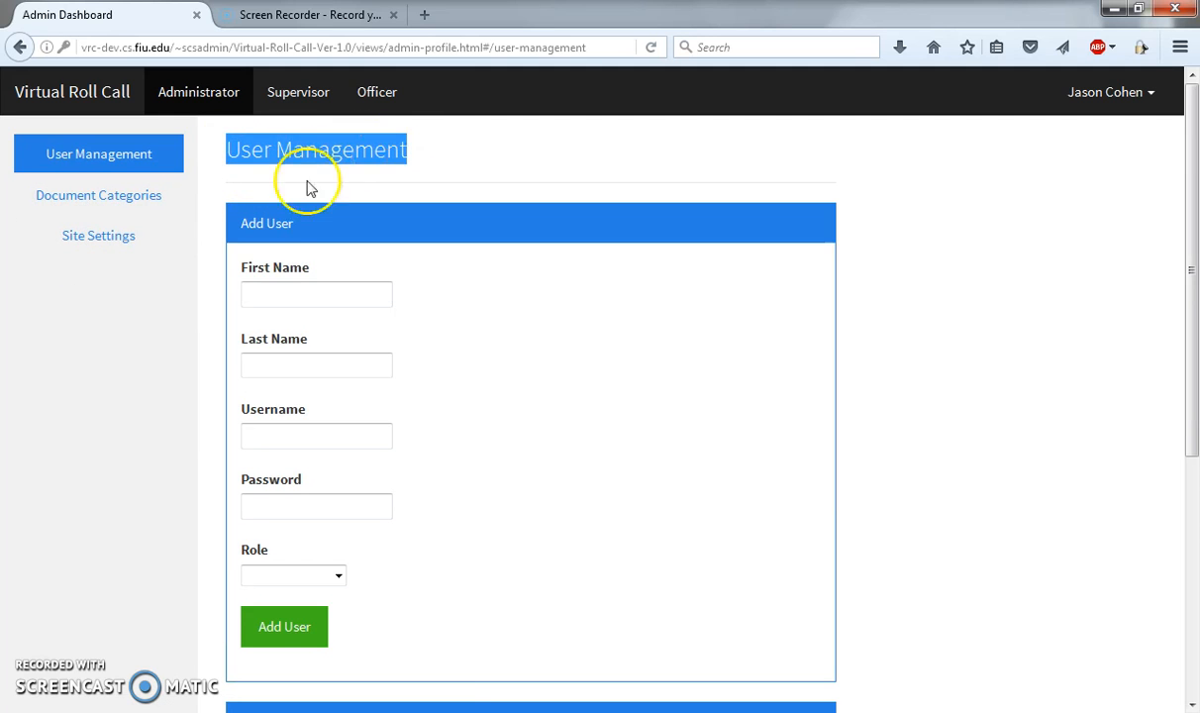
click(268, 291)
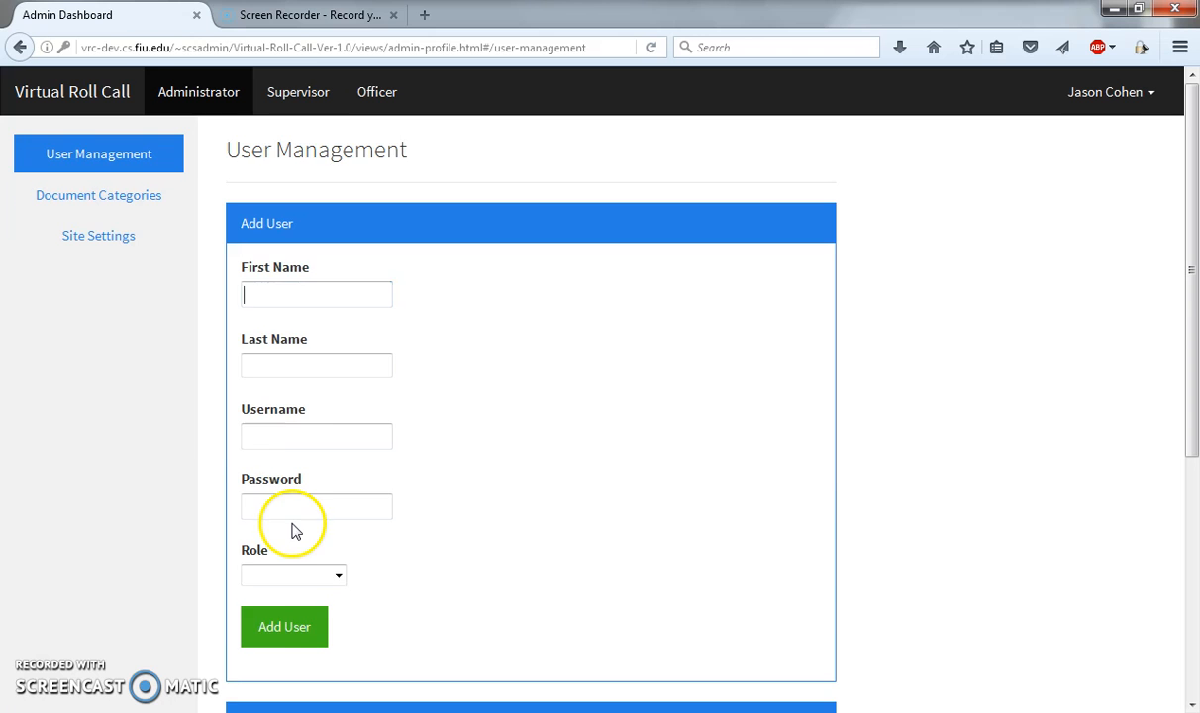
click(277, 627)
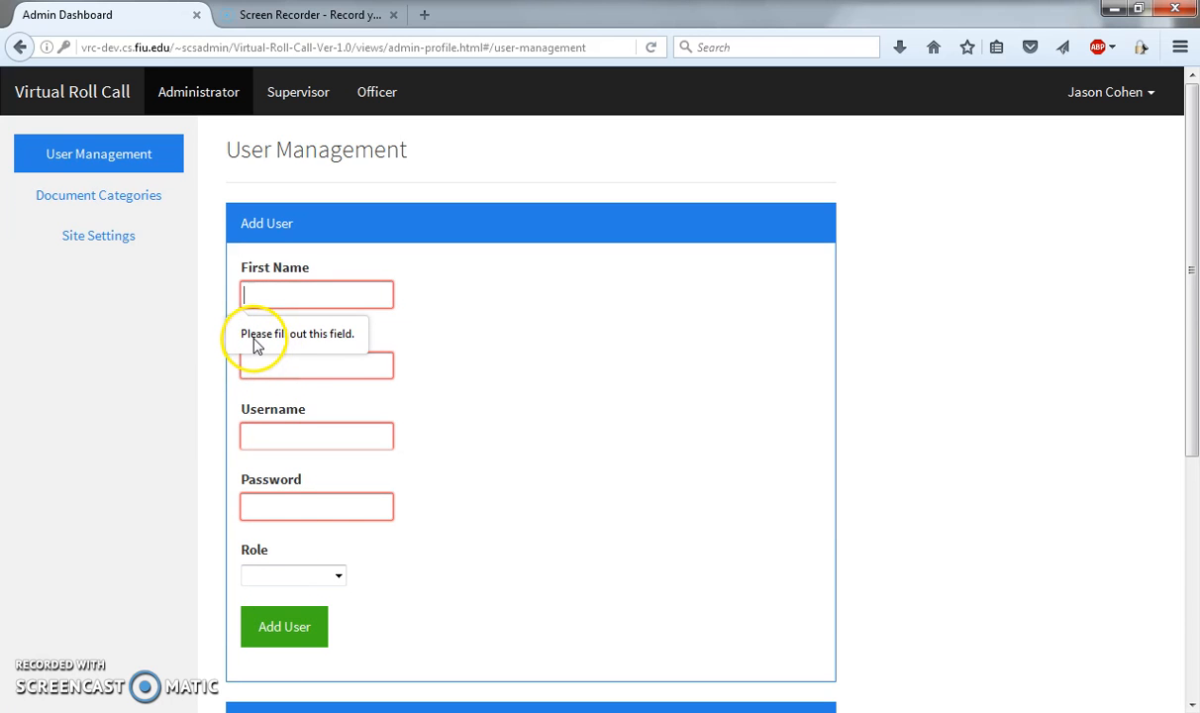
Step: Fill in the new user's first name, last name, username and password in the Add User form
click(292, 294)
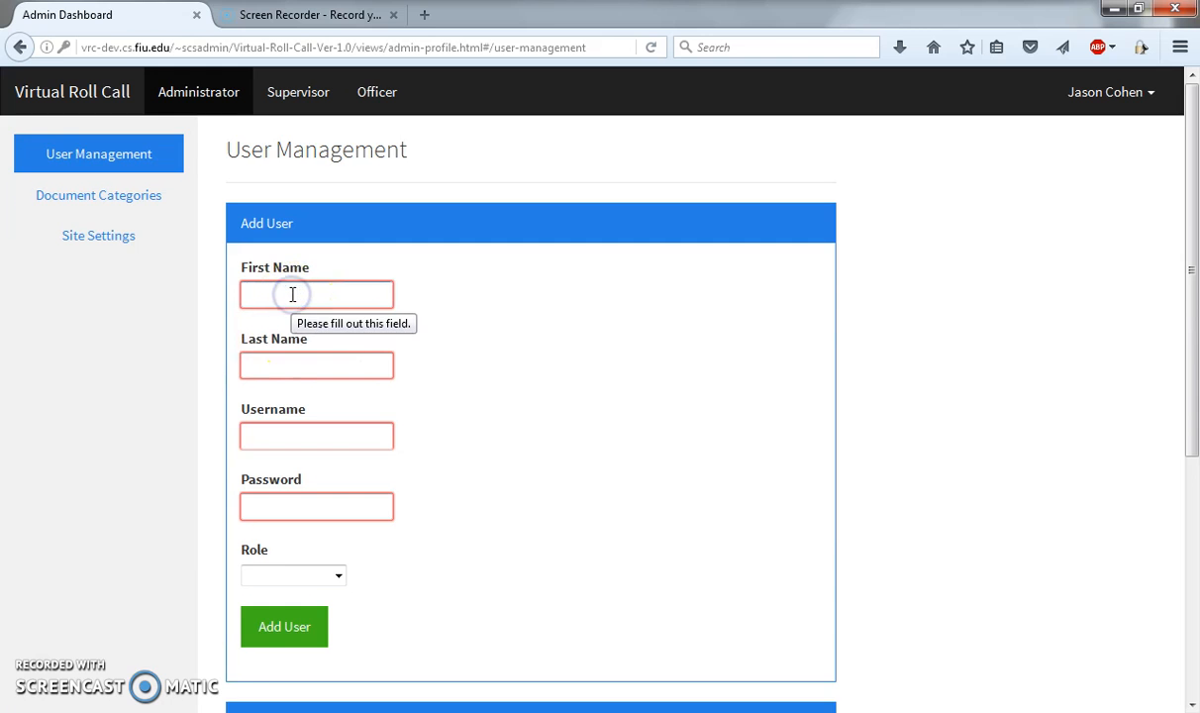
text(Harry)
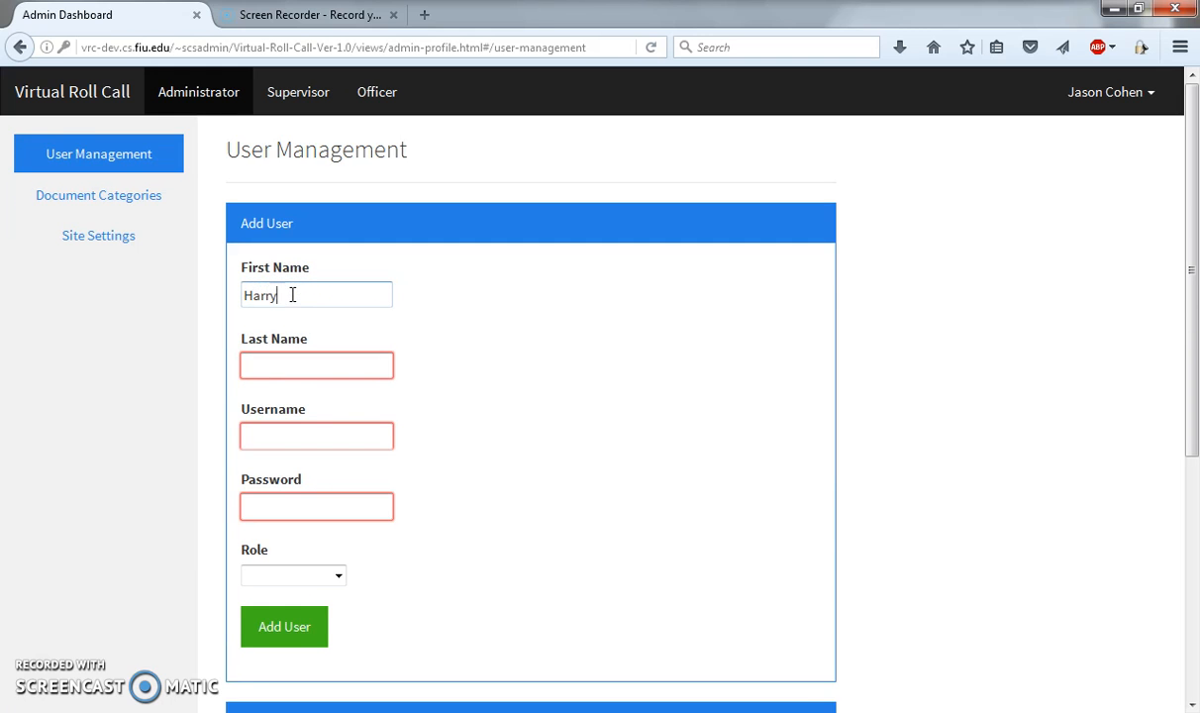
key(Tab)
text(P)
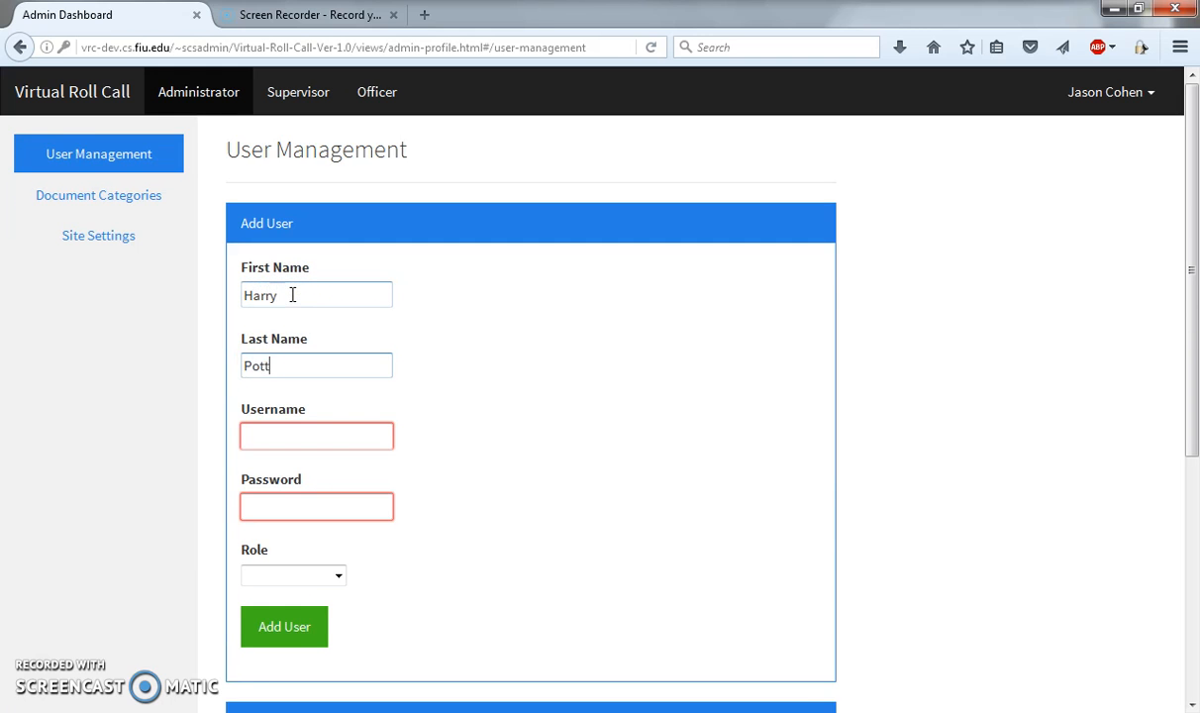
key(Tab)
text(hp)
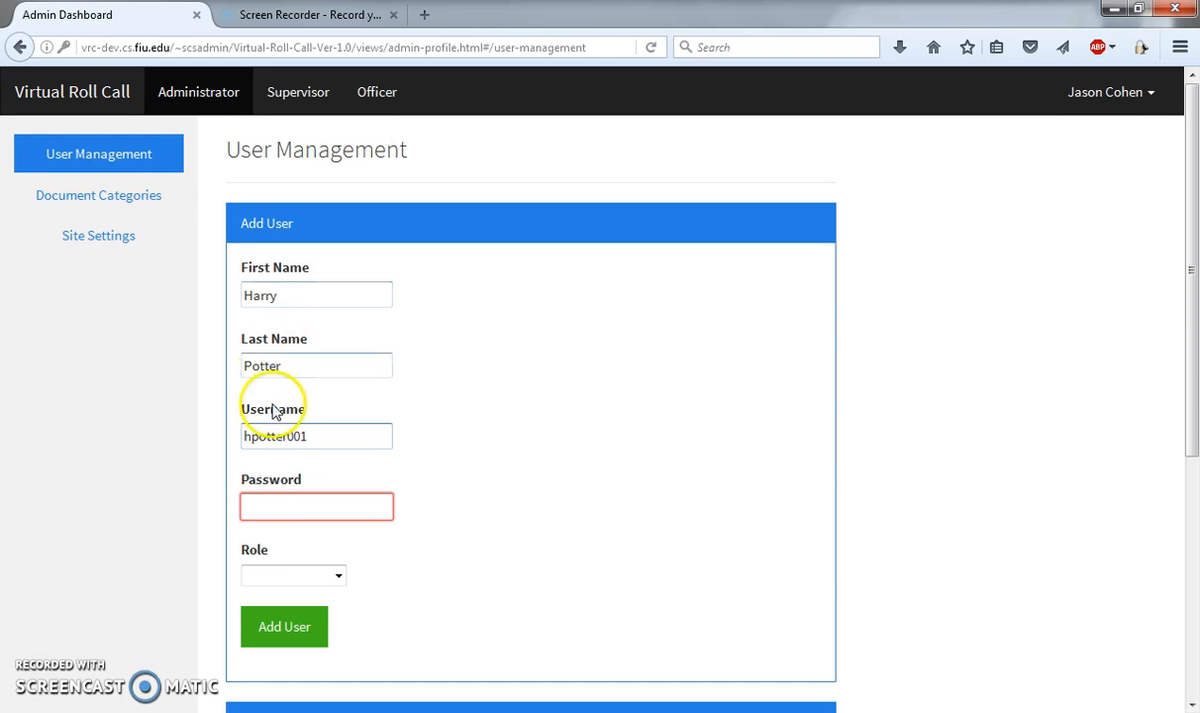
click(271, 504)
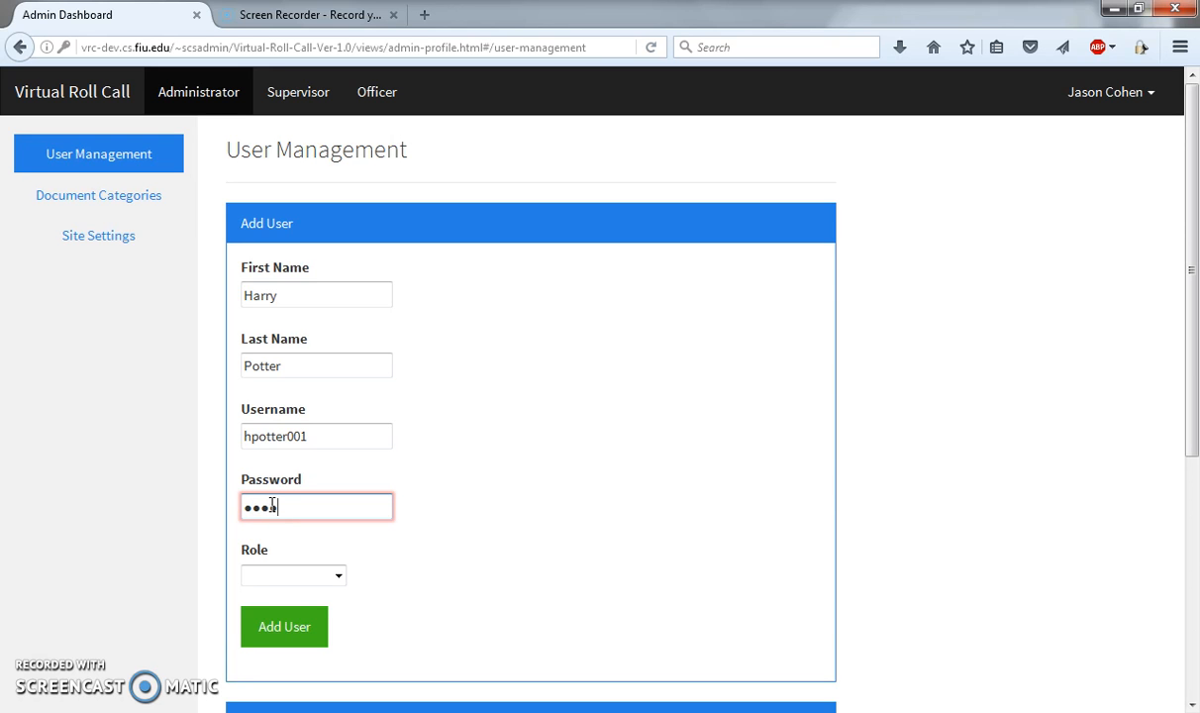
text(•••••••••)
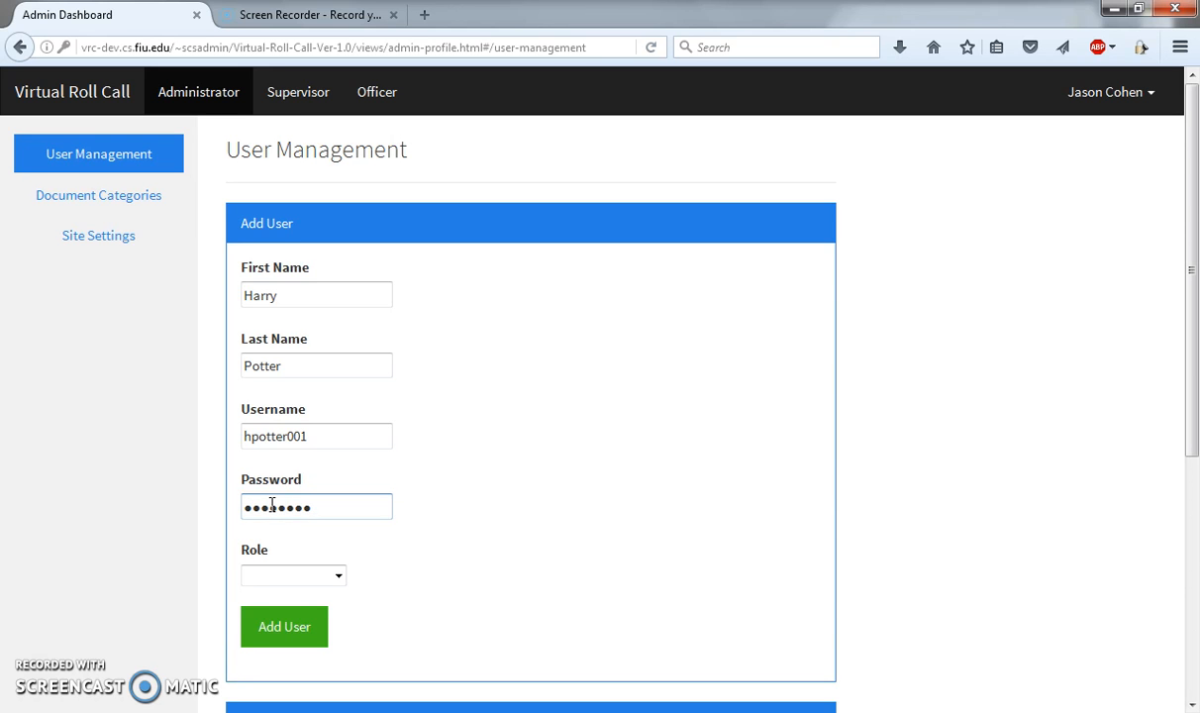
Step: Assign the new user the Officer role and add the account, dismissing the browser's offer to remember the login
scroll(269, 503, down, 4)
click(340, 367)
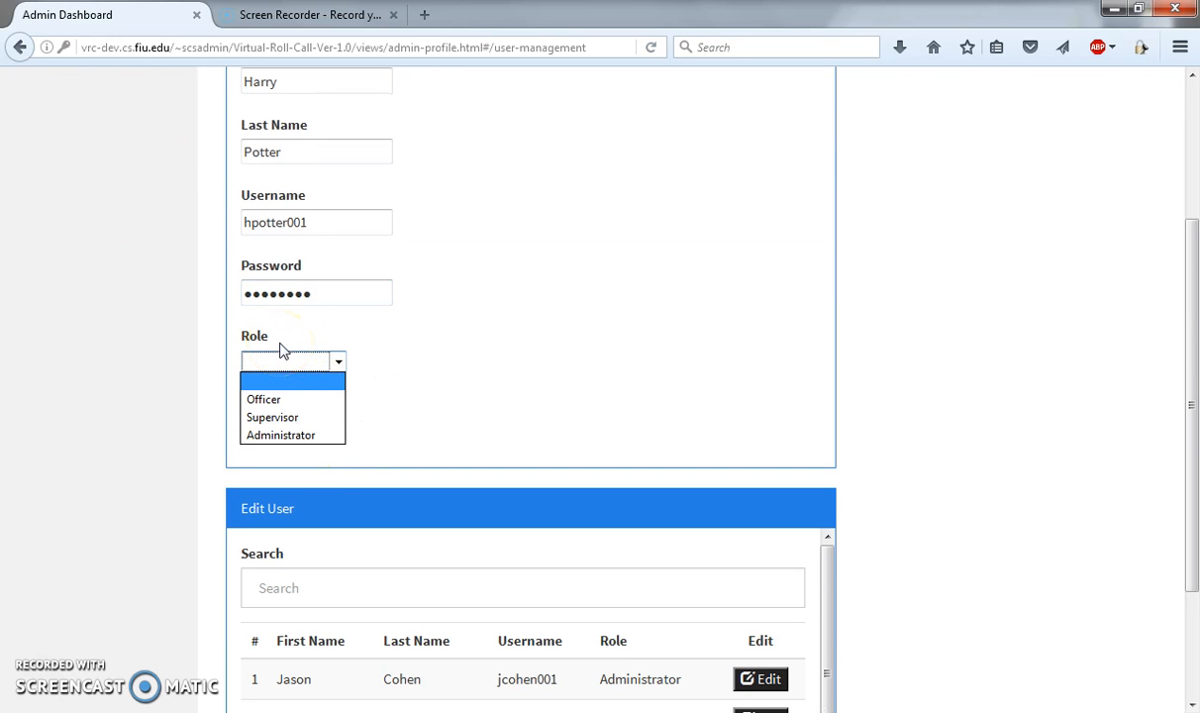
click(286, 402)
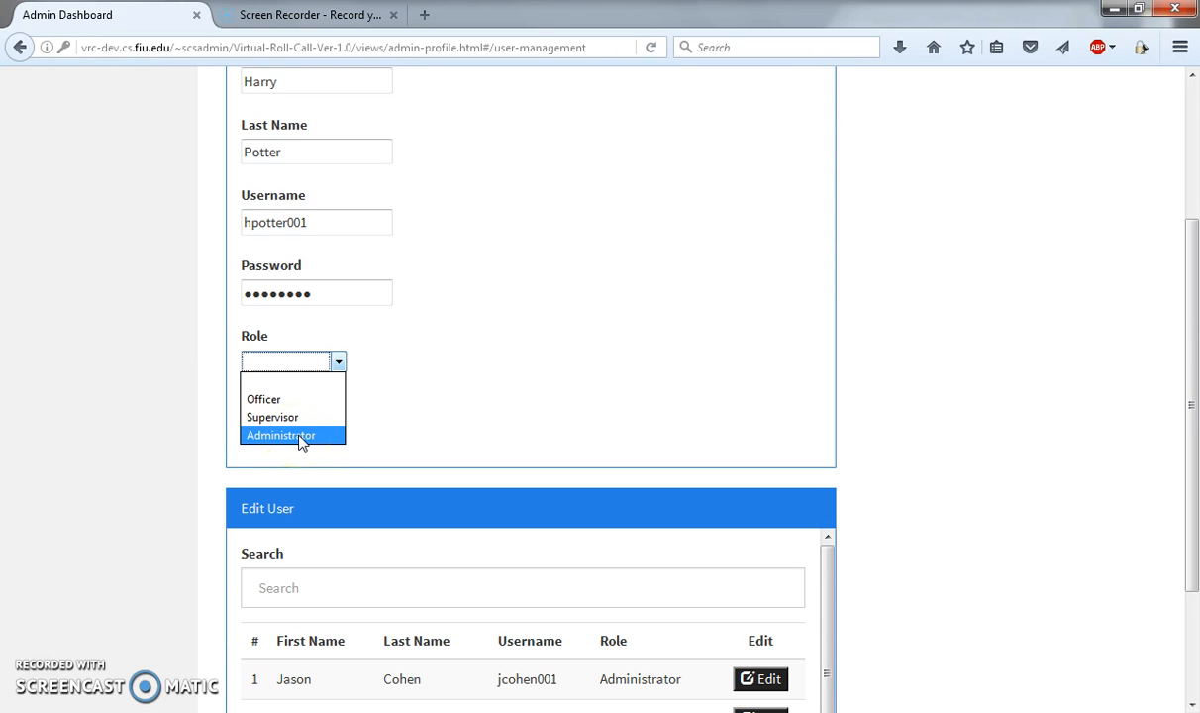
click(282, 400)
click(188, 328)
scroll(186, 326, up, 2)
scroll(187, 326, down, 3)
scroll(186, 327, up, 5)
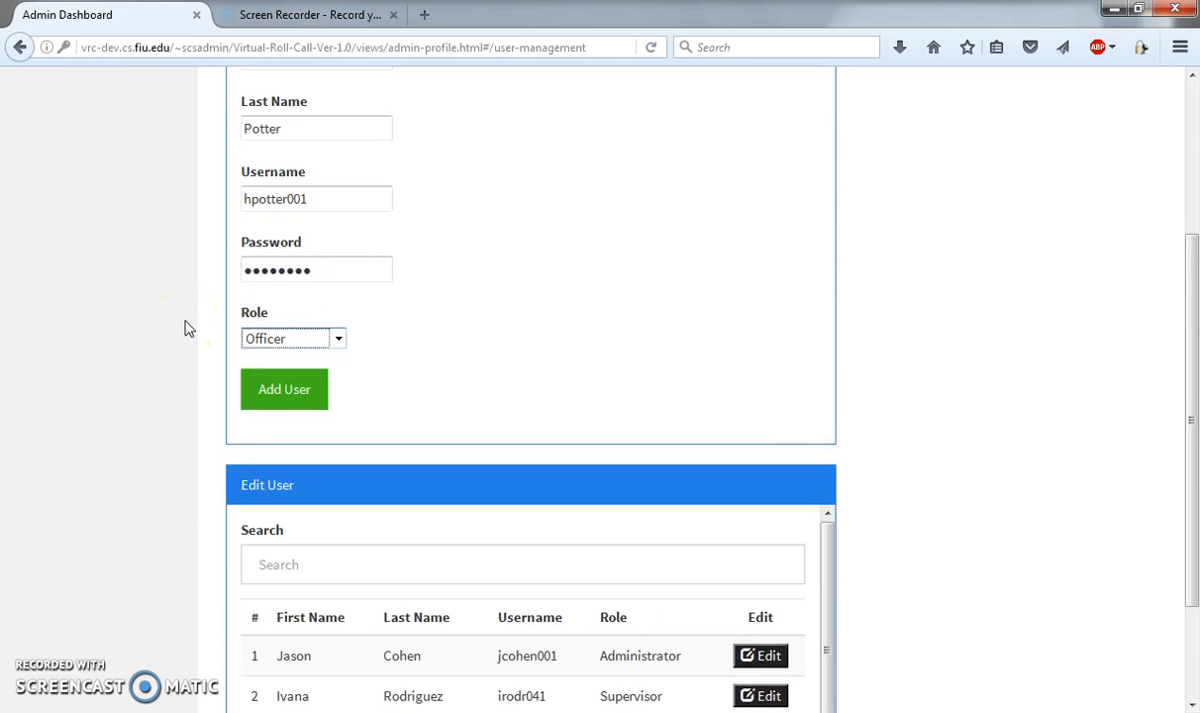
click(297, 635)
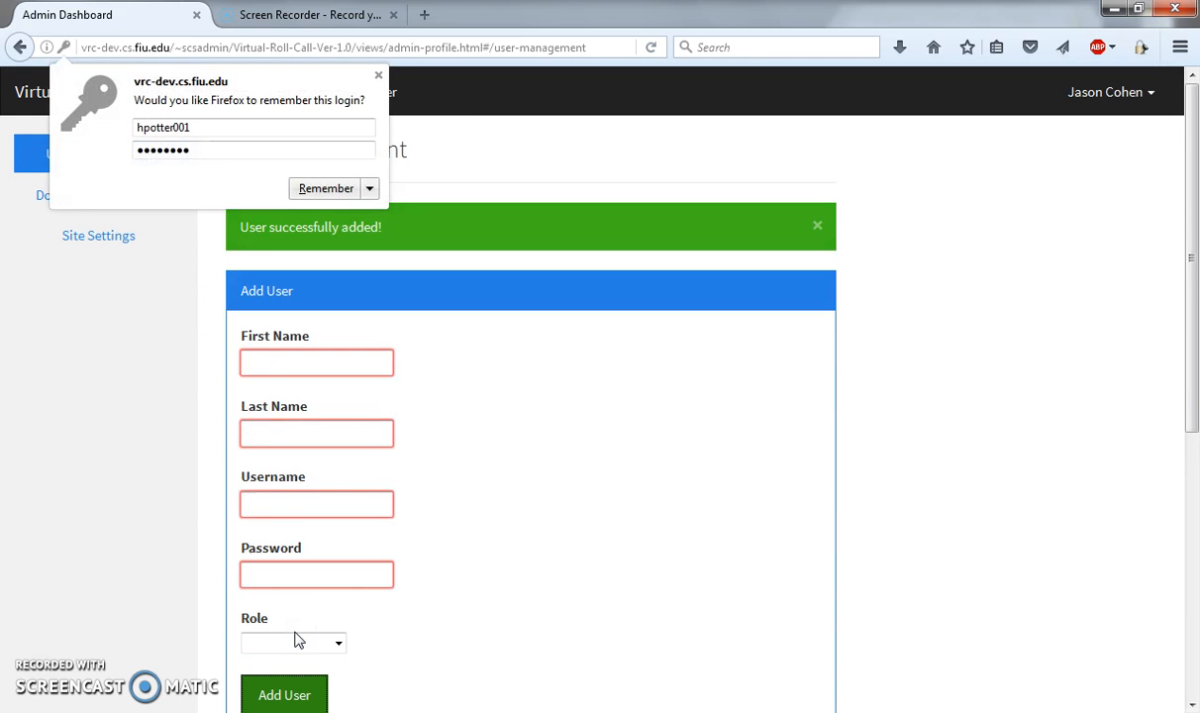
click(377, 76)
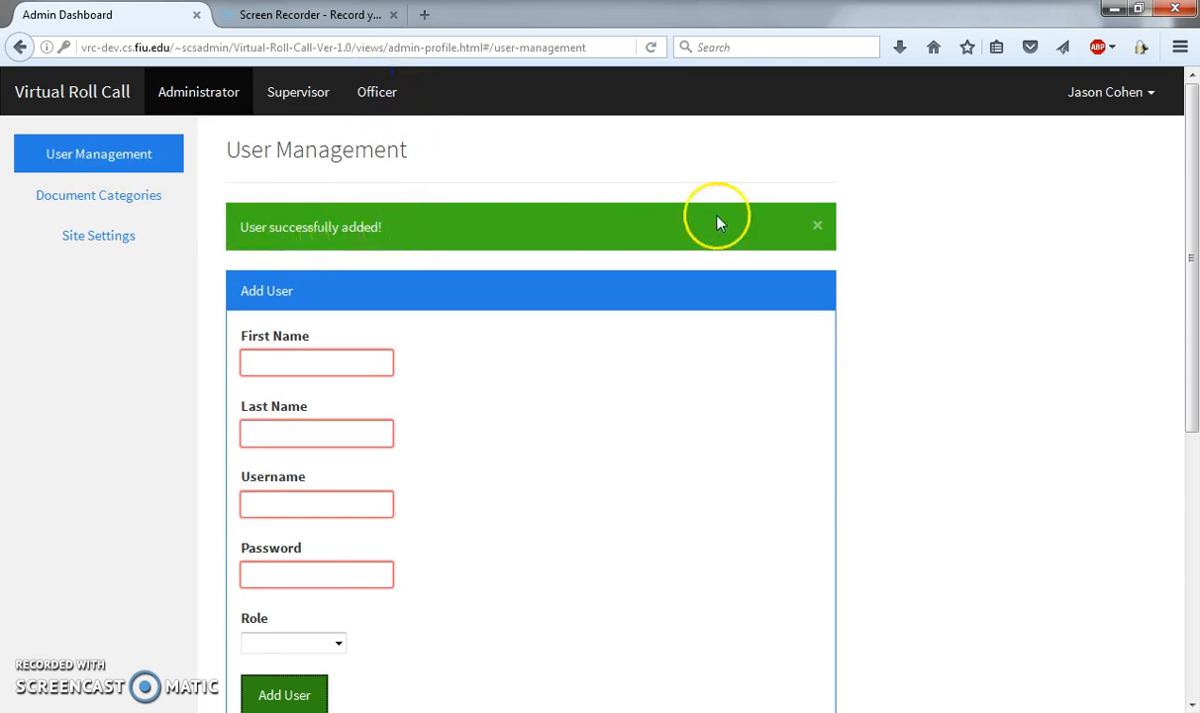
Step: Open the newly added user, last in the Edit User list, for editing and set the role to Supervisor
scroll(950, 297, down, 2)
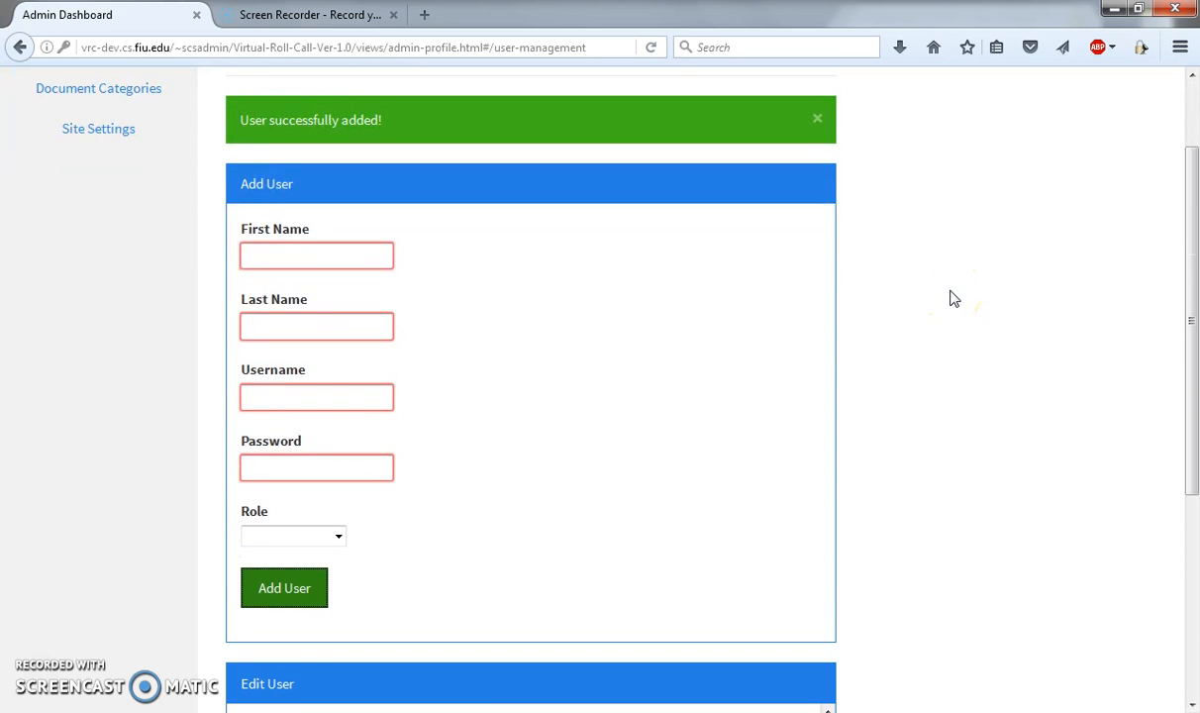
scroll(951, 297, down, 6)
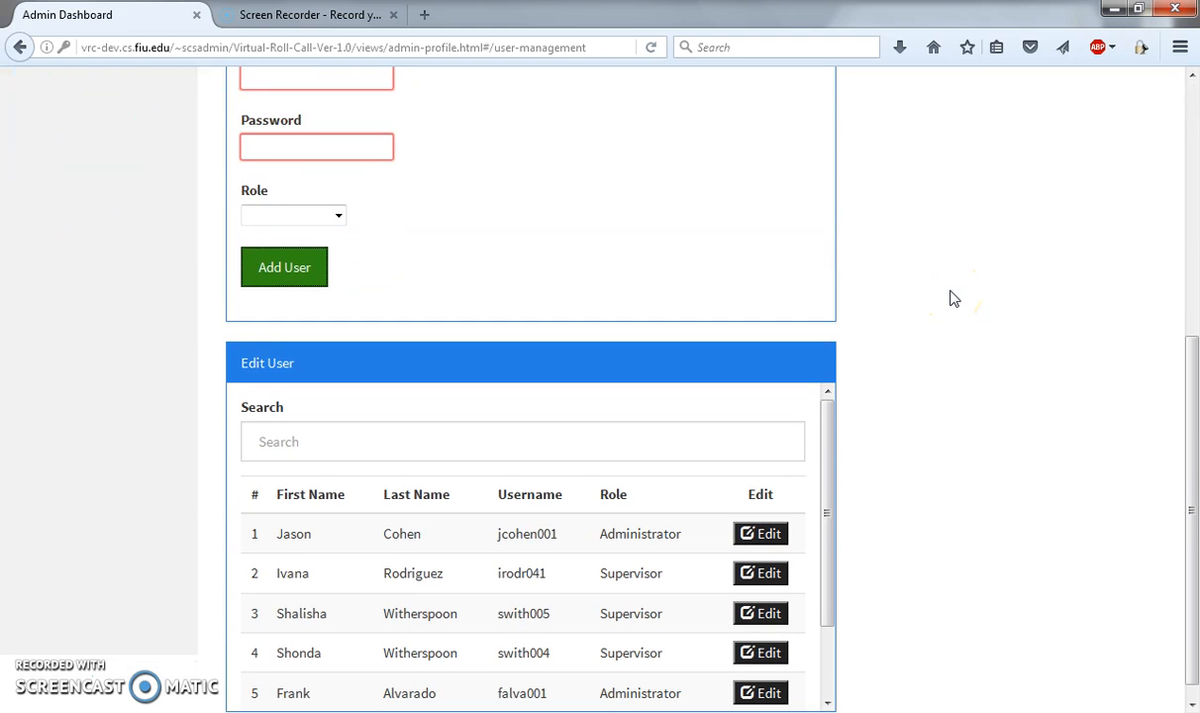
scroll(950, 297, down, 1)
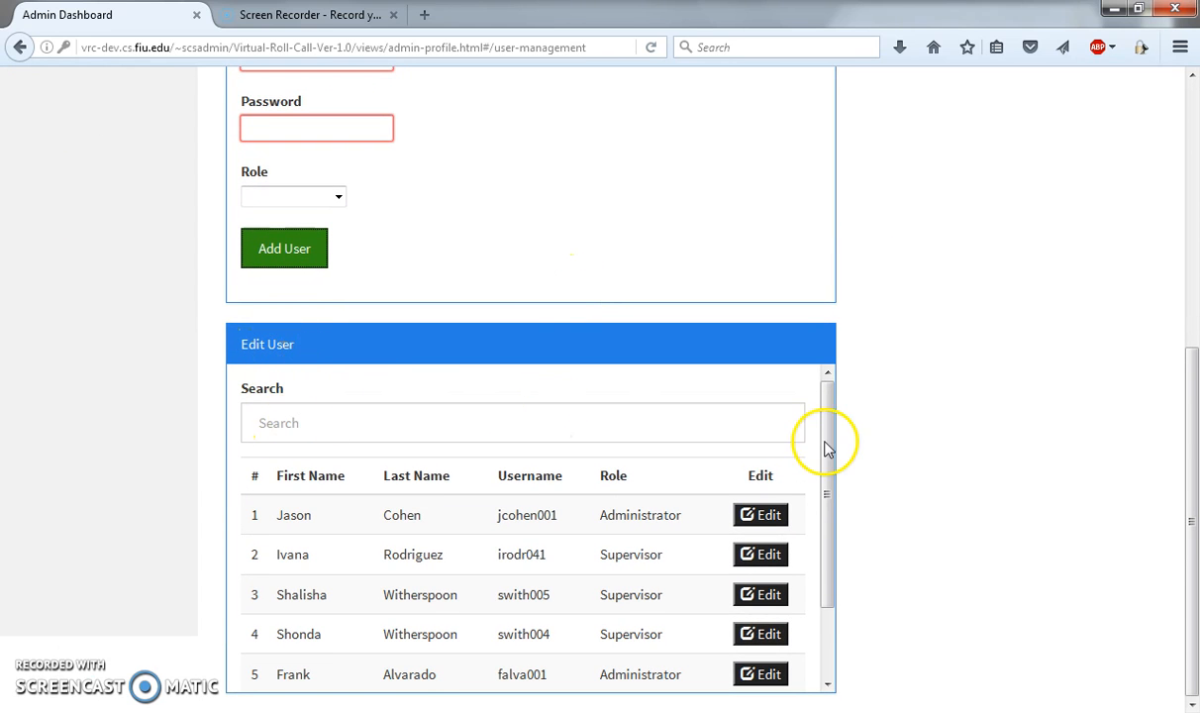
drag(830, 438, 828, 527)
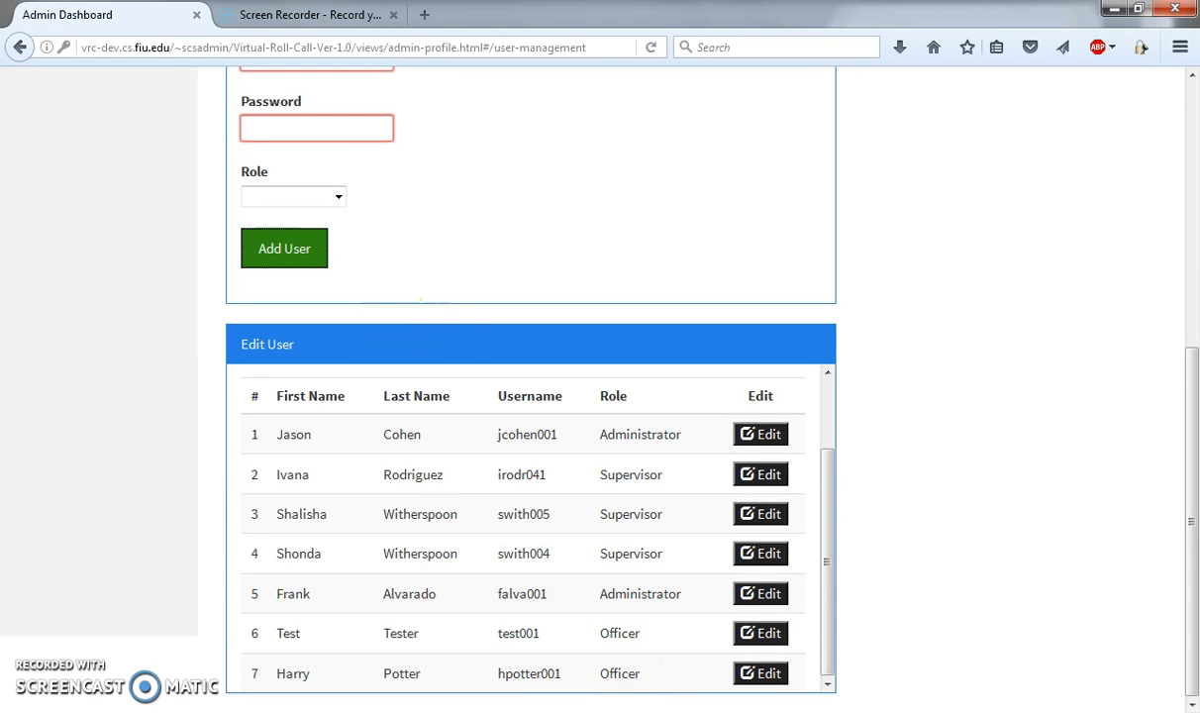
click(762, 677)
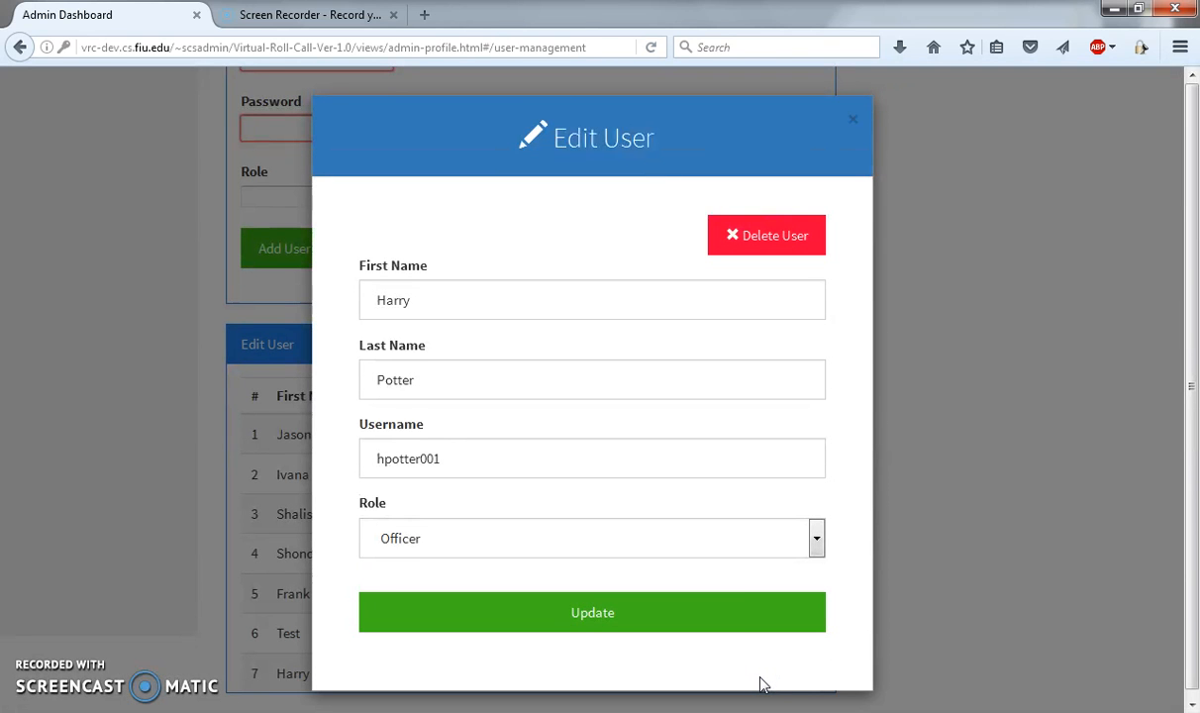
click(813, 539)
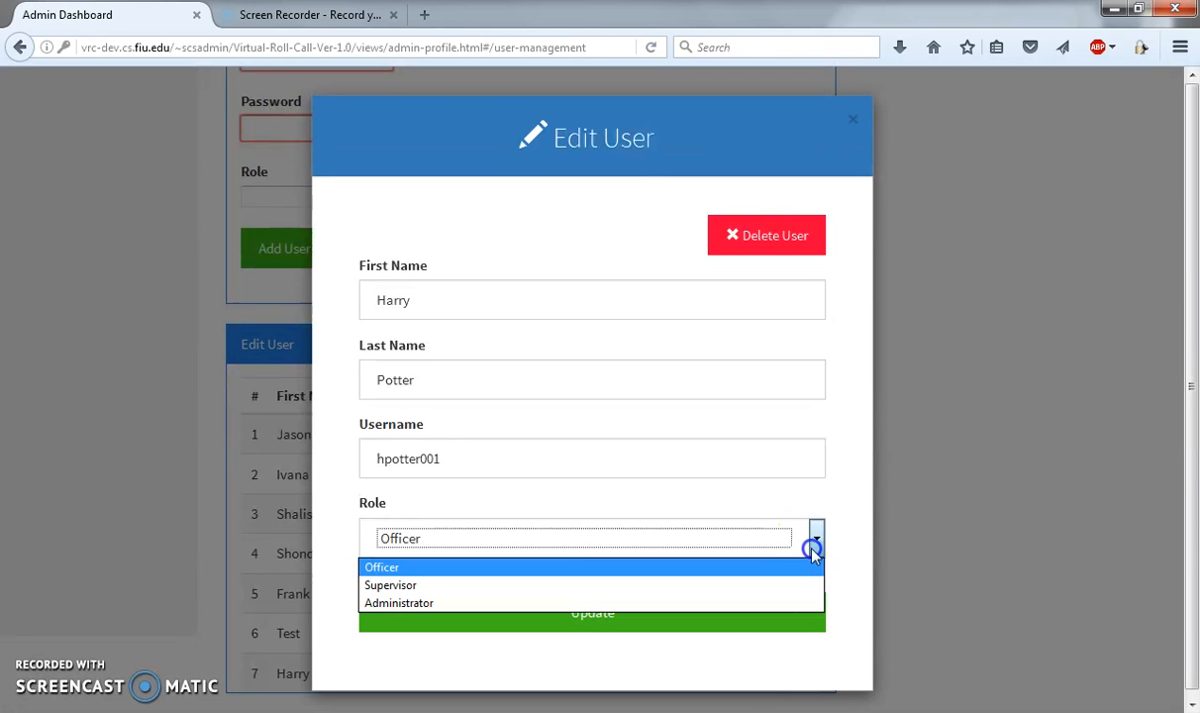
click(472, 587)
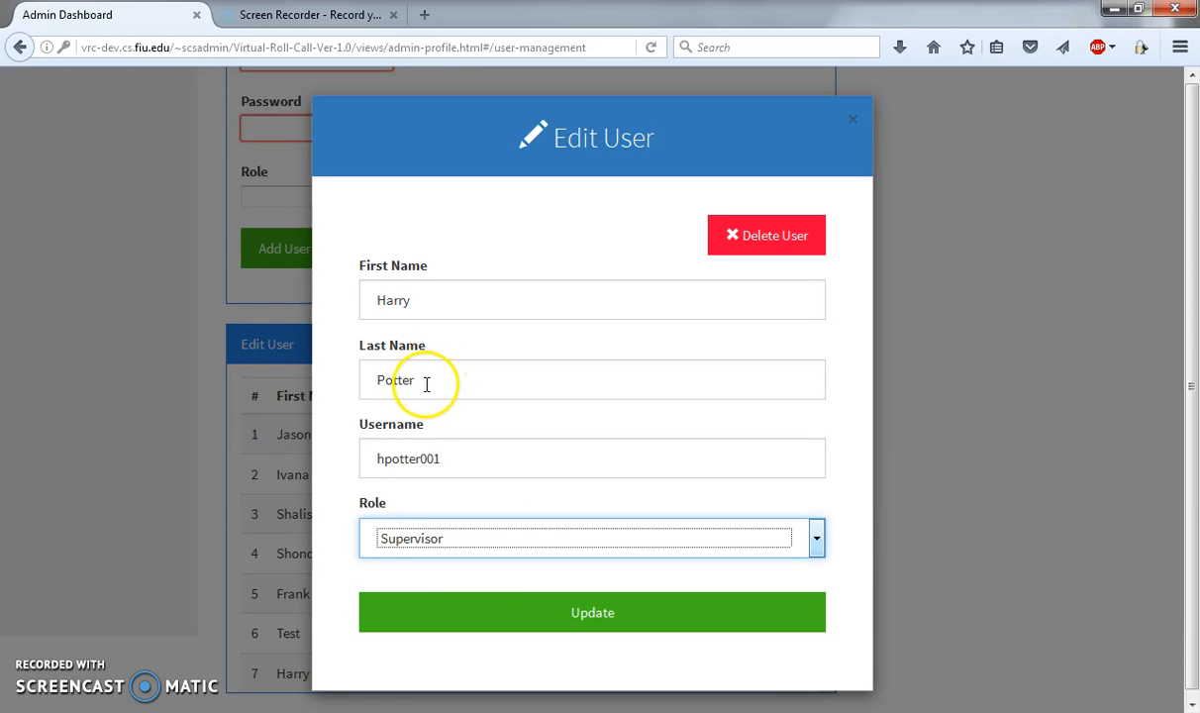
Step: Append a middle initial to the user's first name and save the updated user details
click(423, 301)
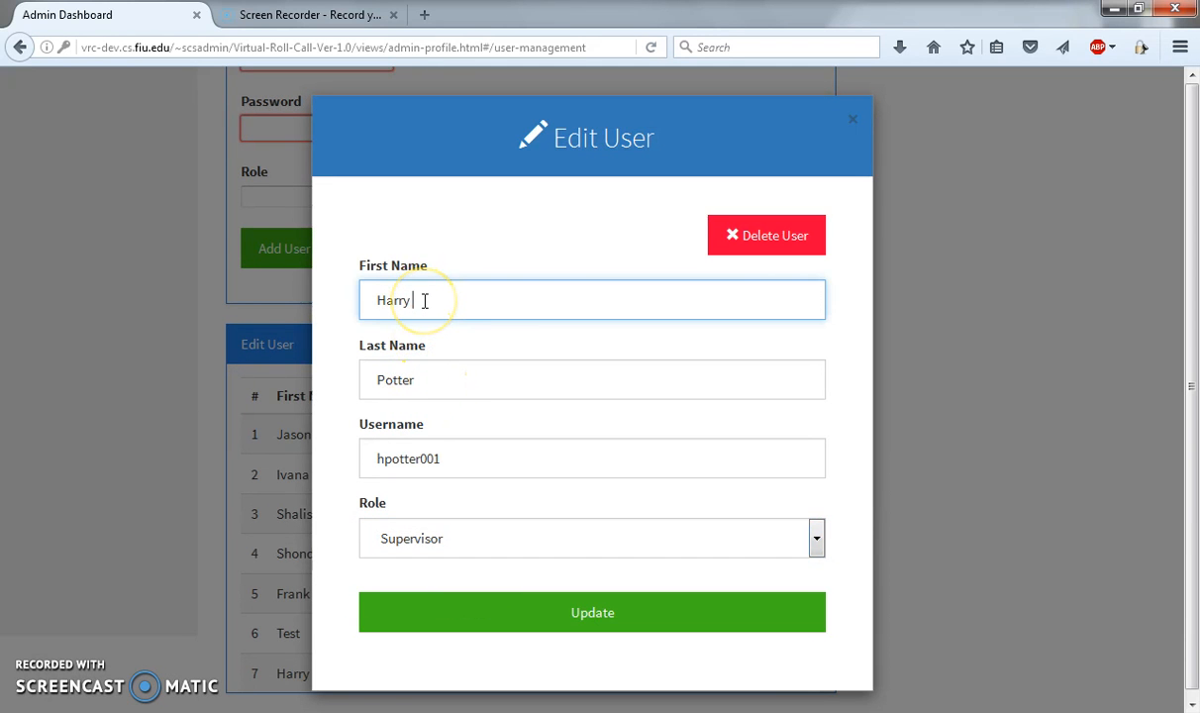
text(J.)
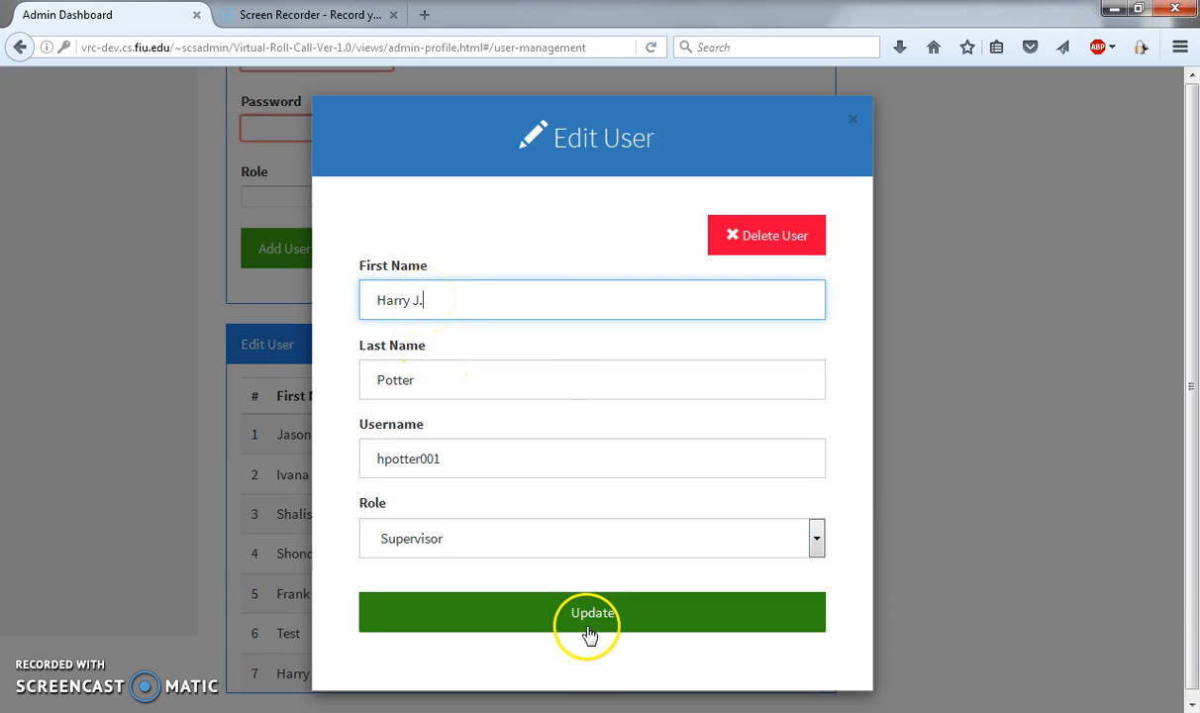
click(587, 627)
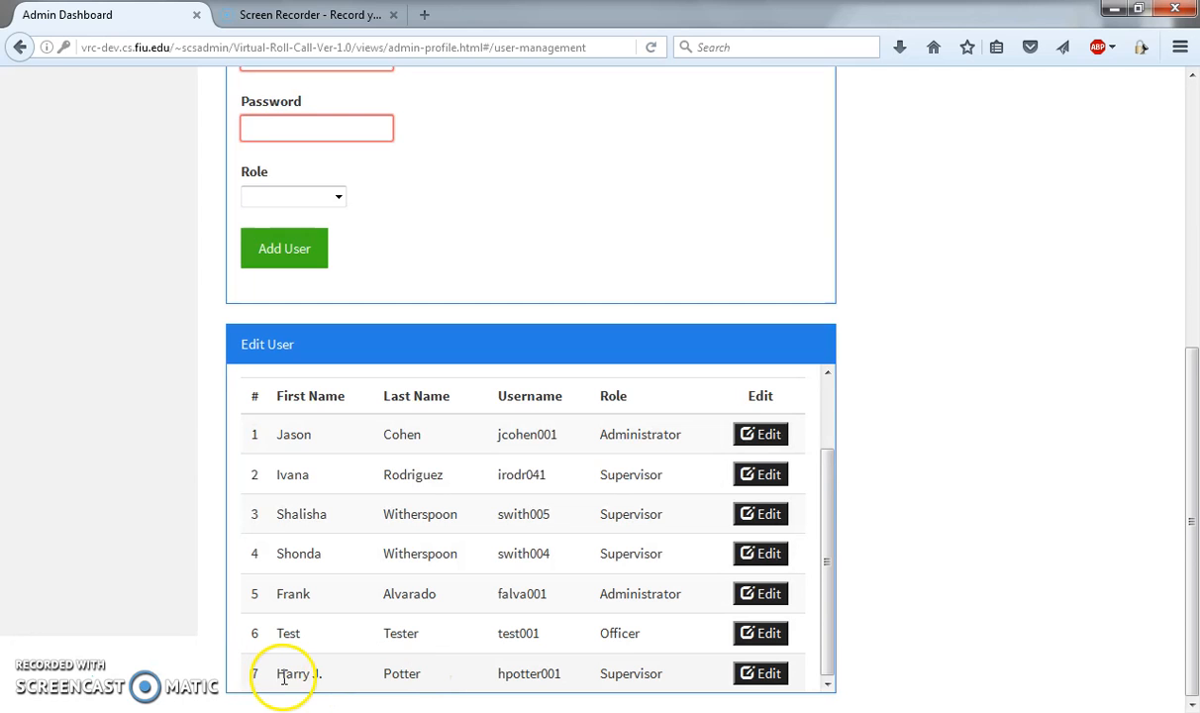
Step: Delete the last user in the Edit User list and confirm the deletion
click(770, 681)
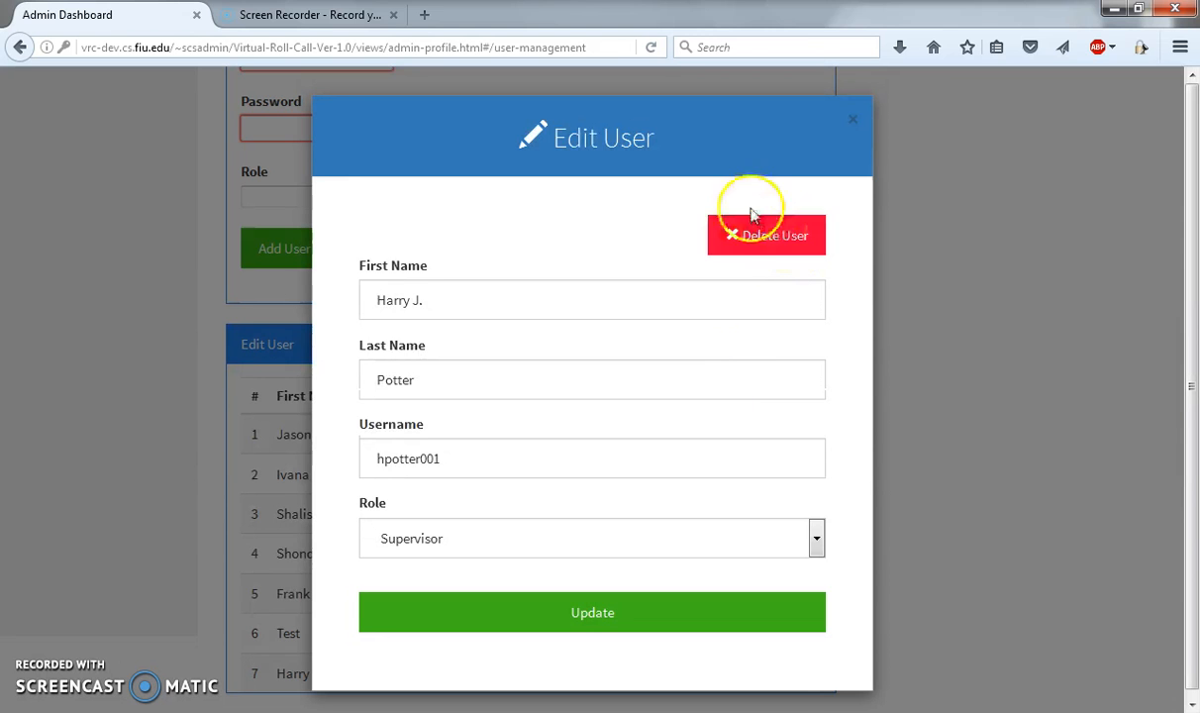
click(768, 236)
click(593, 342)
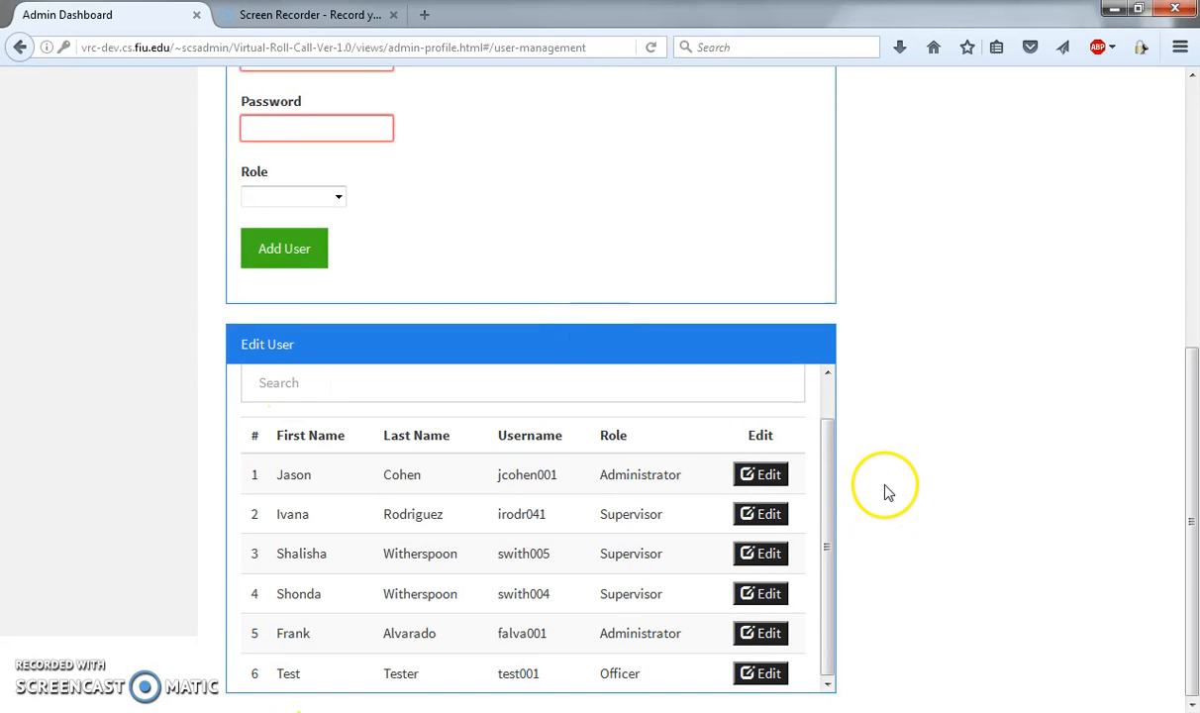
Step: Search the Edit User list by the first listed user's first name and clear the search
drag(830, 476, 825, 434)
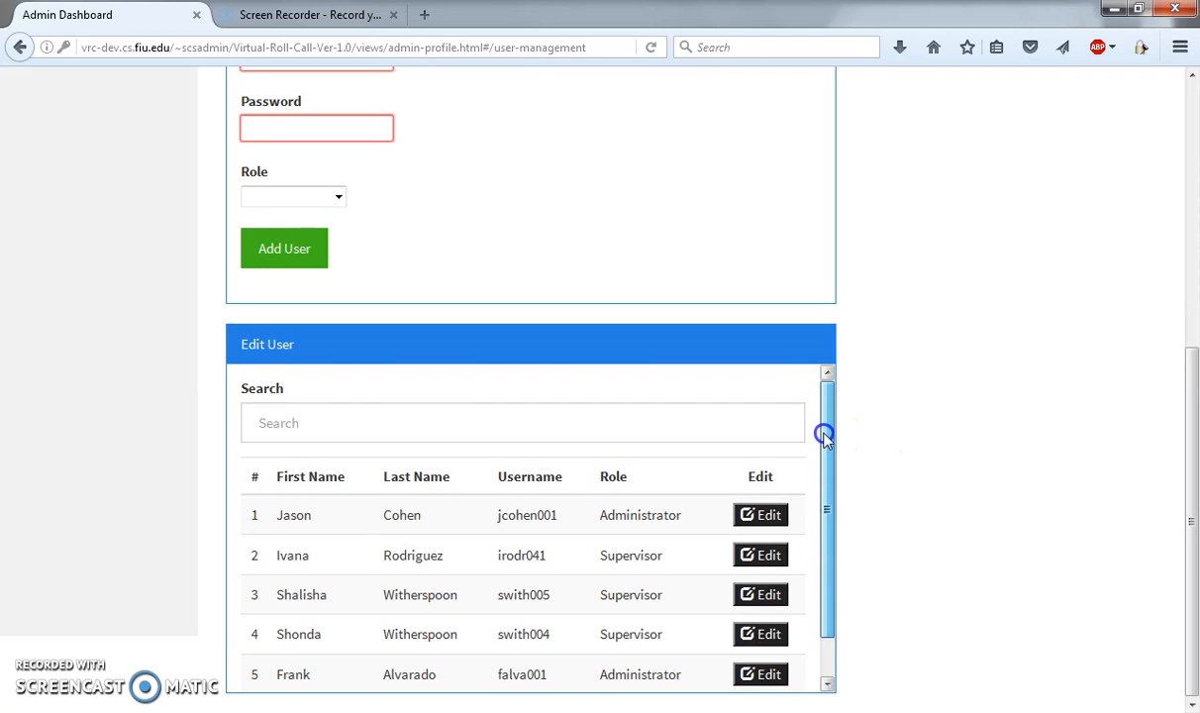
click(276, 421)
text(J)
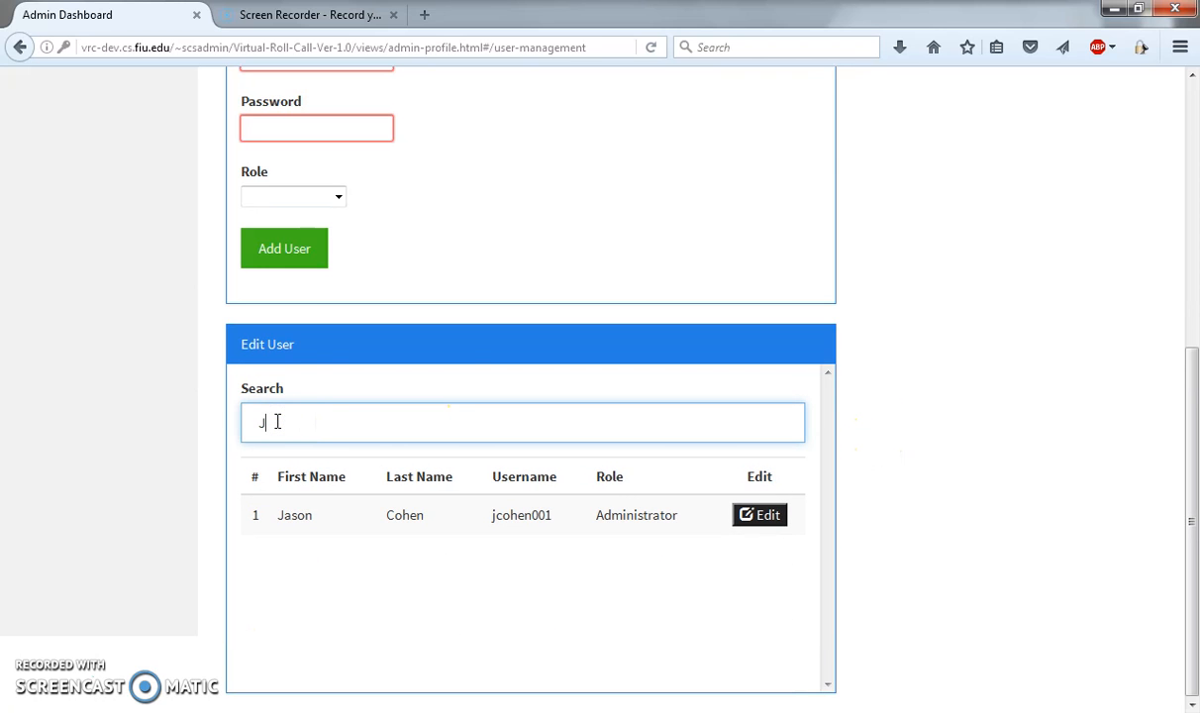
text(aso)
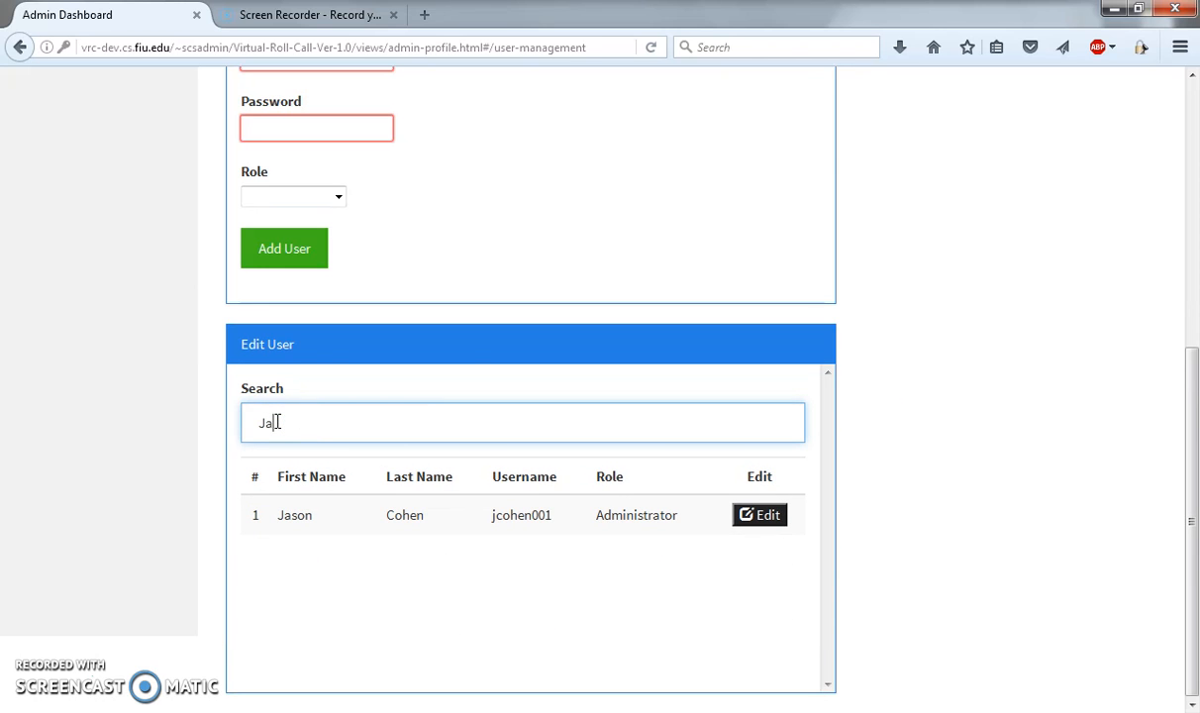
key(BackSpace)
key(BackSpace)
key(BackSpace)
key(BackSpace)
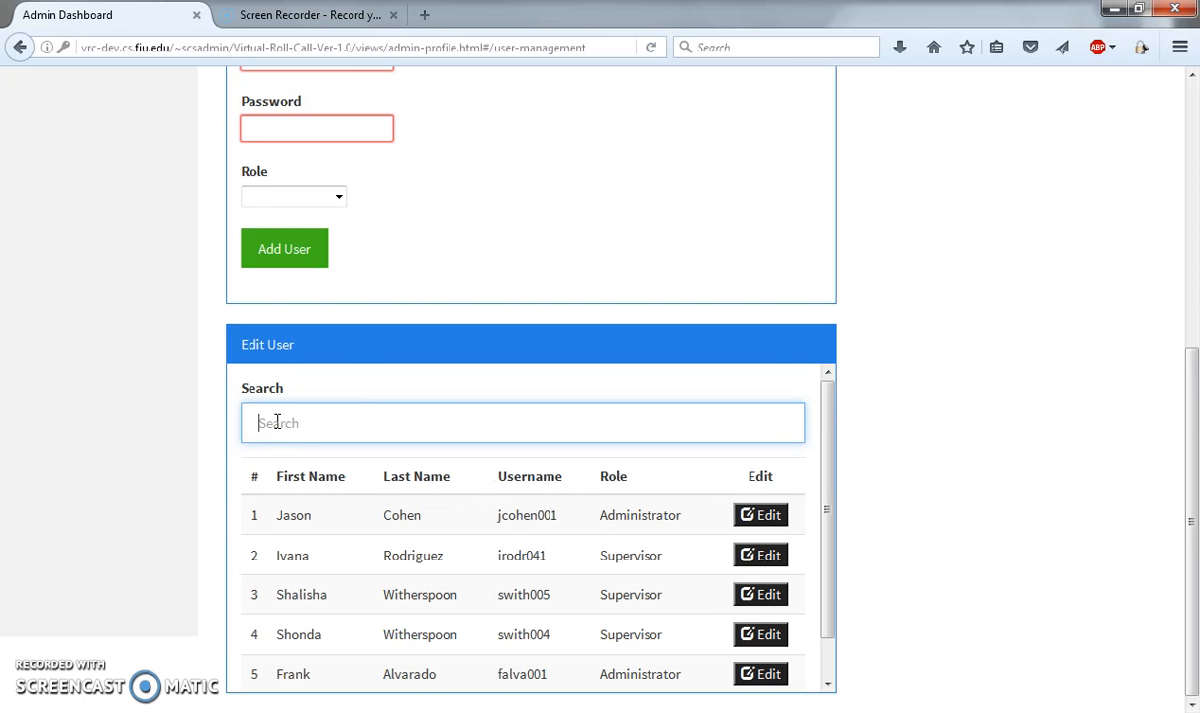
drag(830, 450, 830, 418)
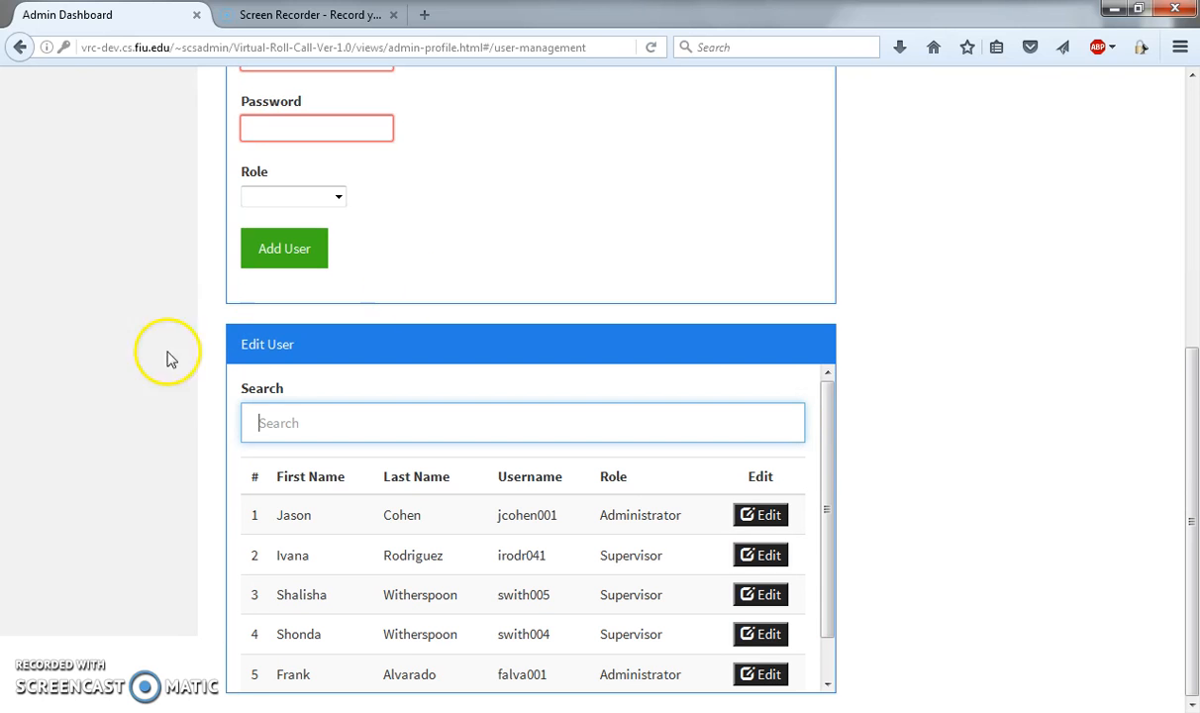
Step: Open the Document Categories page and look over the existing categories in the Edit Categories list
scroll(155, 391, up, 4)
scroll(156, 391, up, 4)
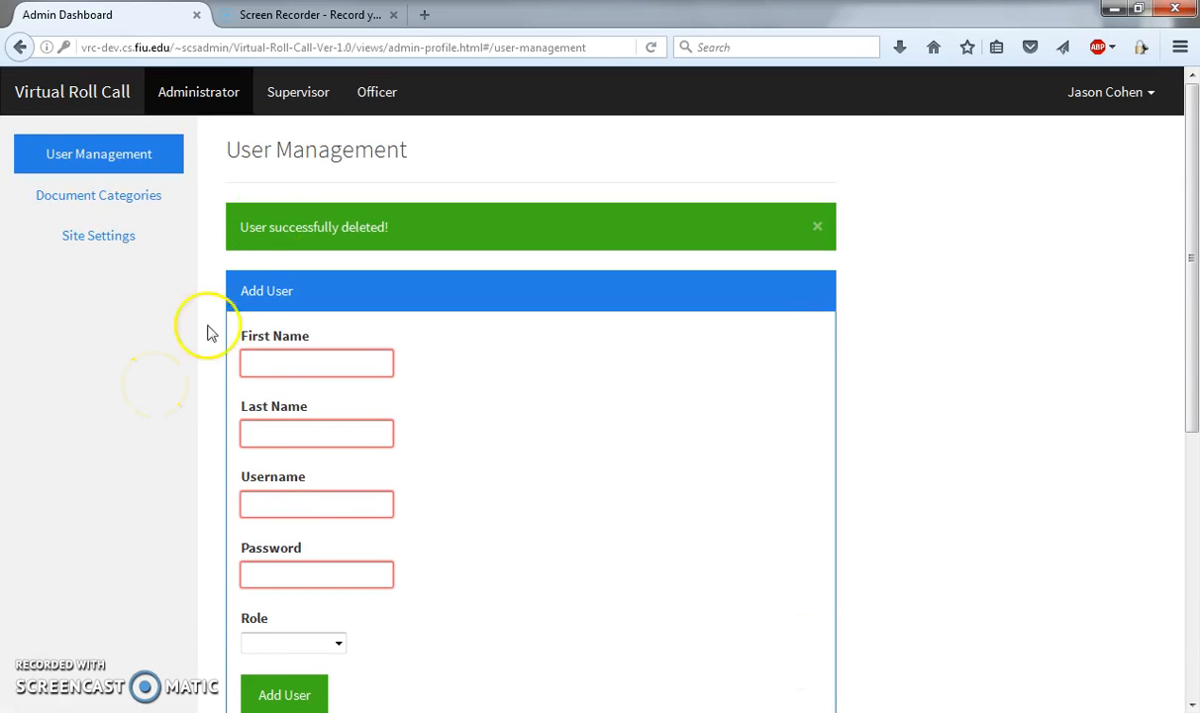
click(107, 197)
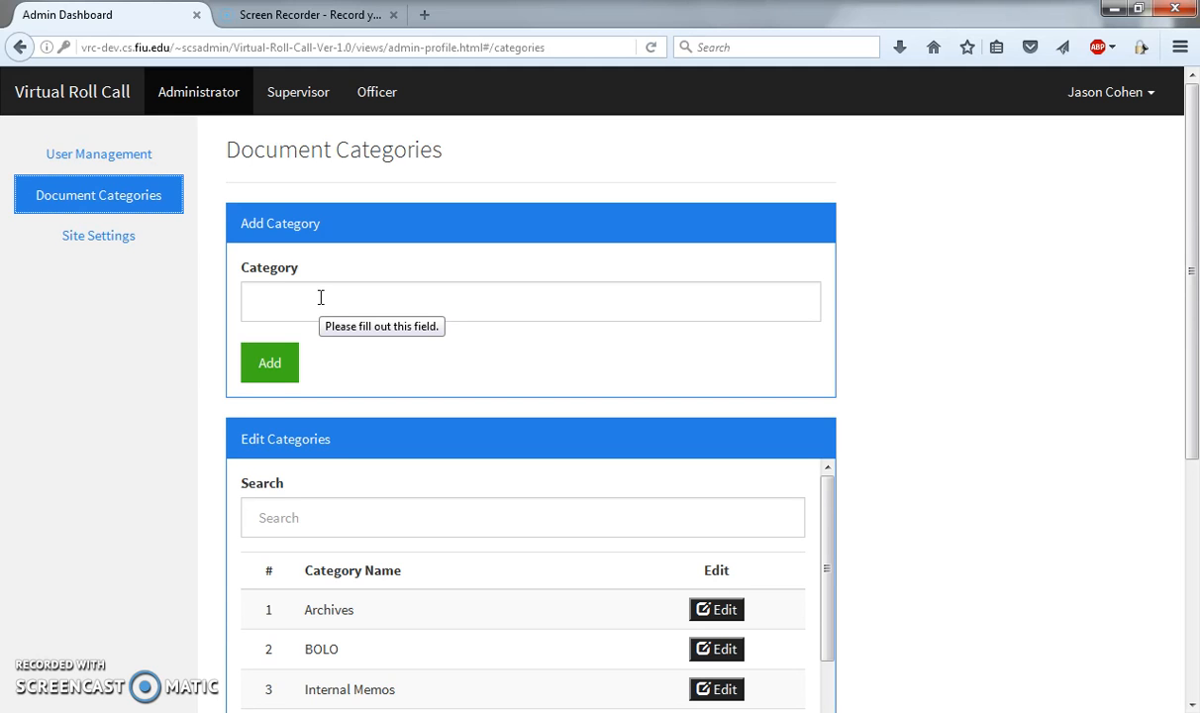
scroll(186, 421, down, 3)
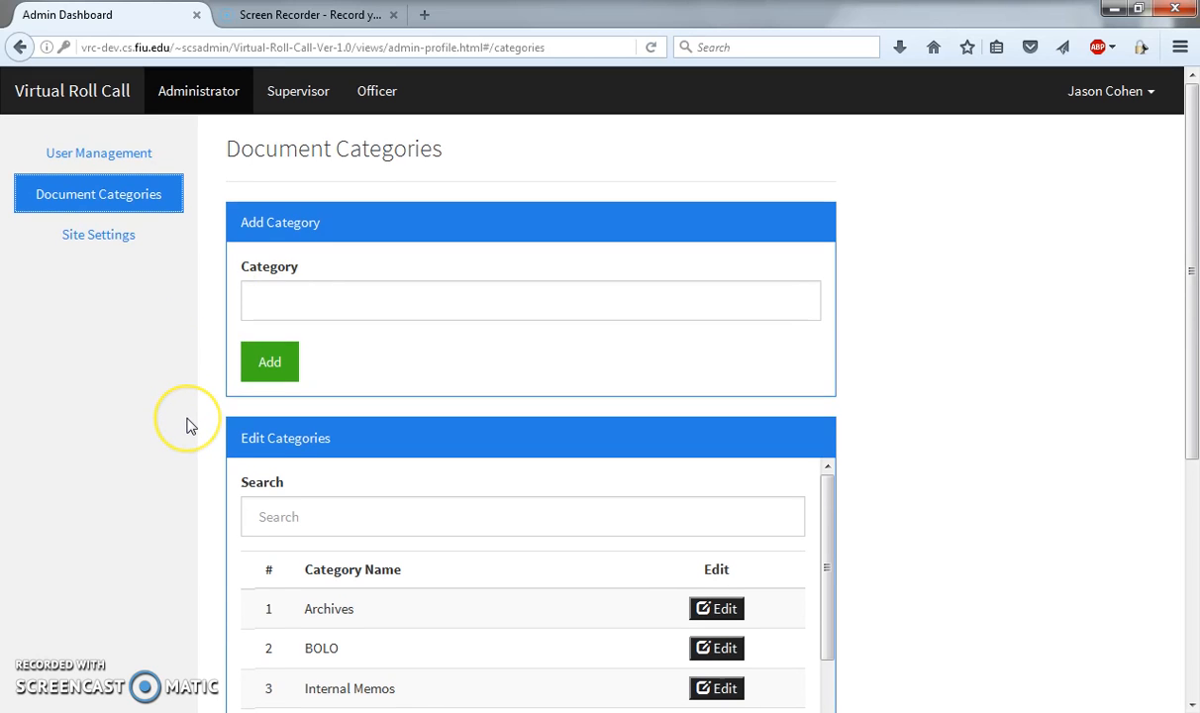
scroll(191, 425, down, 3)
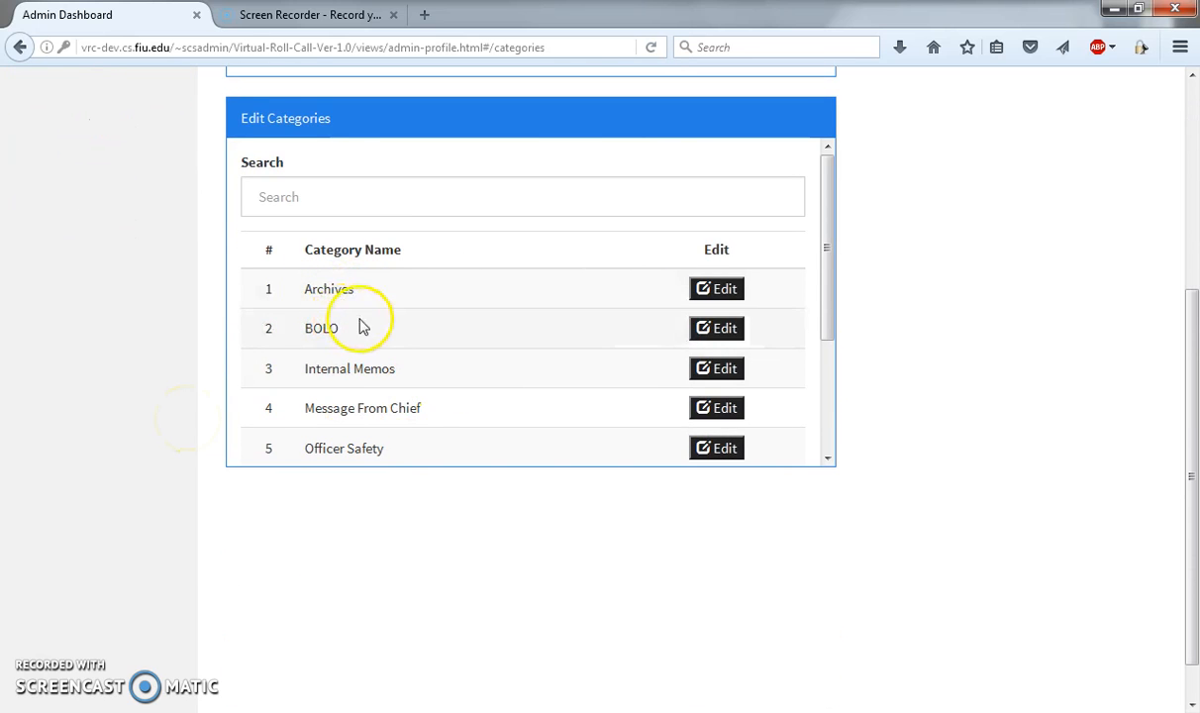
drag(828, 236, 833, 195)
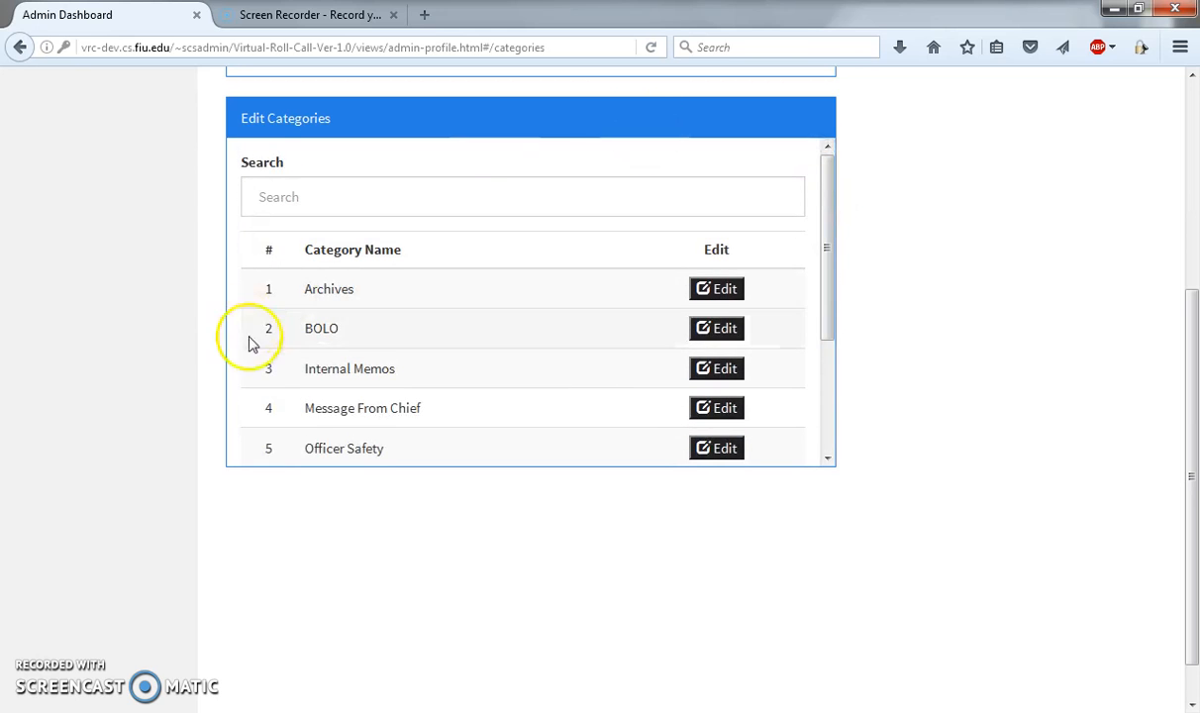
Step: Add a document category named Test and check for it in the Edit Categories list
scroll(163, 329, up, 2)
scroll(165, 330, up, 1)
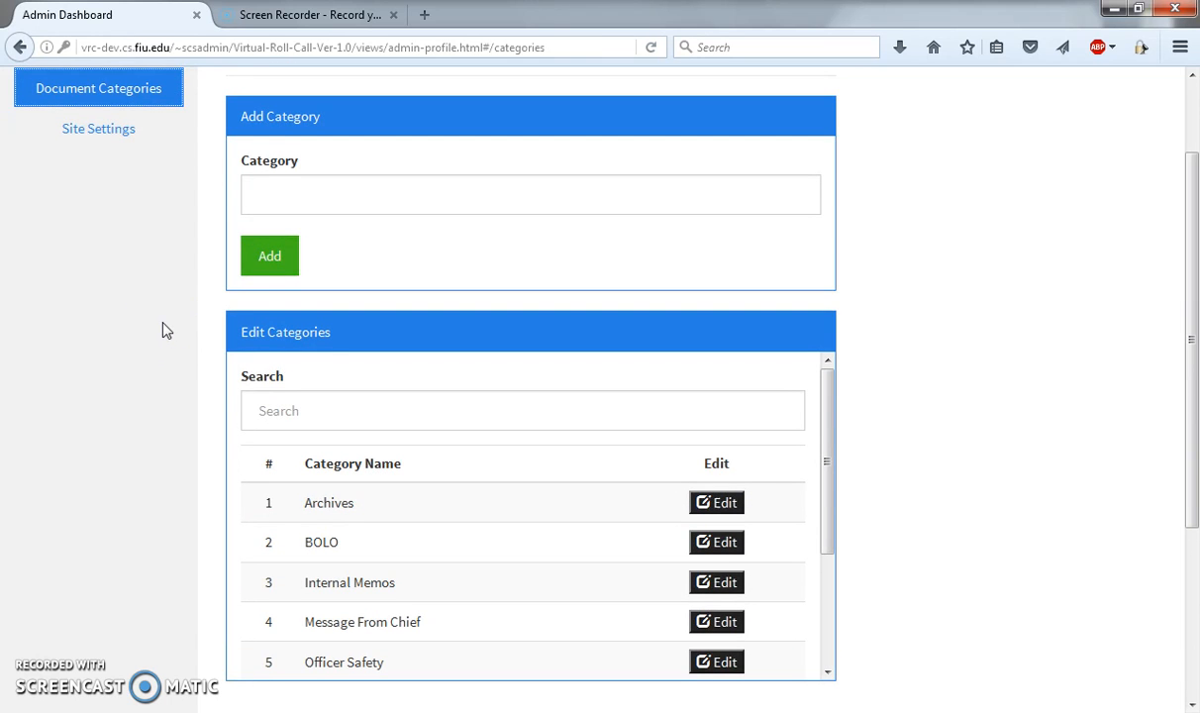
click(371, 197)
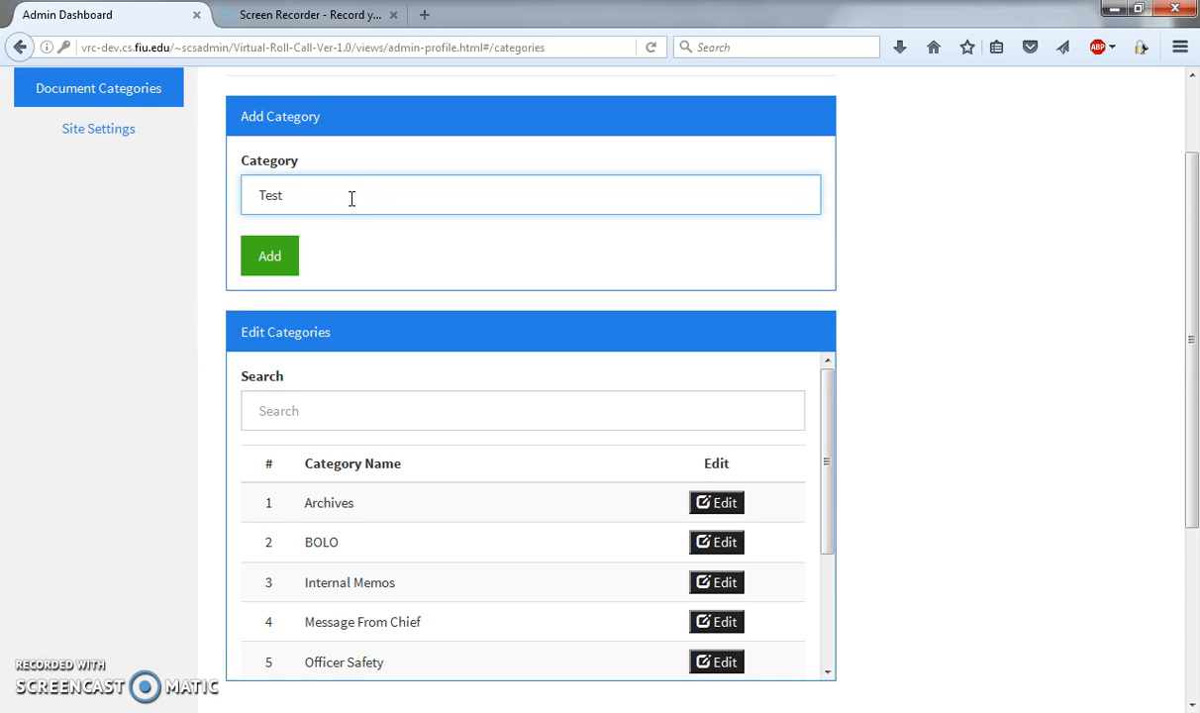
click(275, 264)
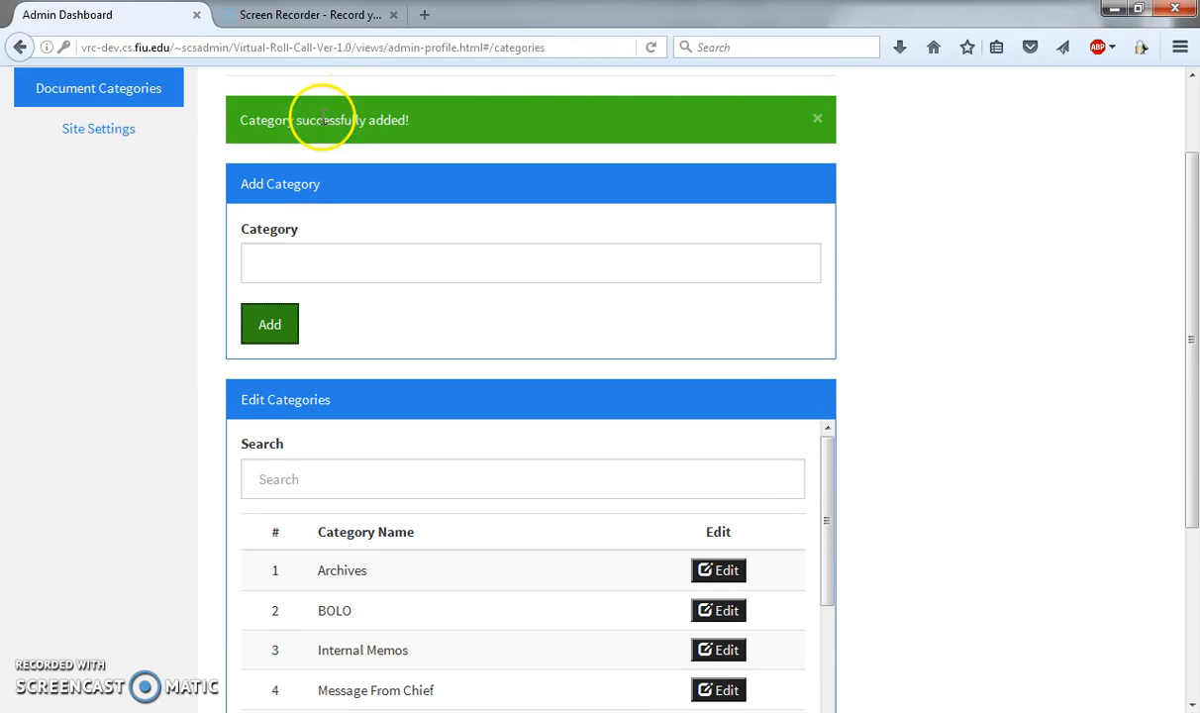
scroll(218, 374, down, 1)
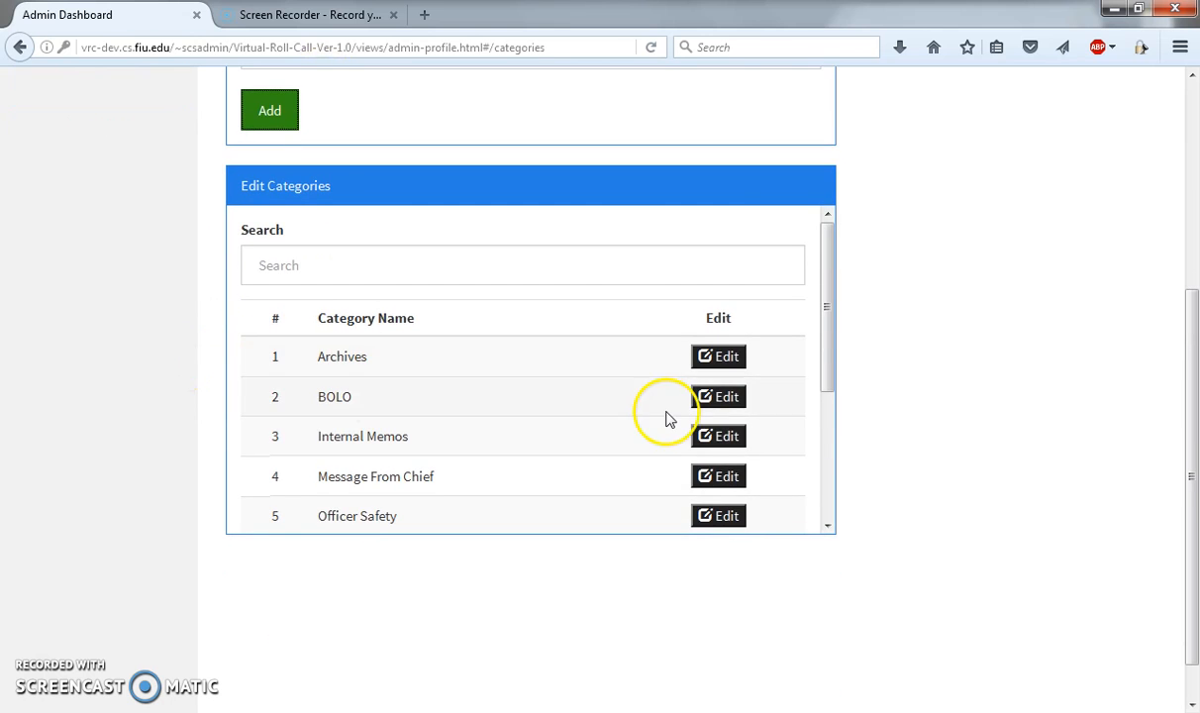
drag(827, 292, 827, 408)
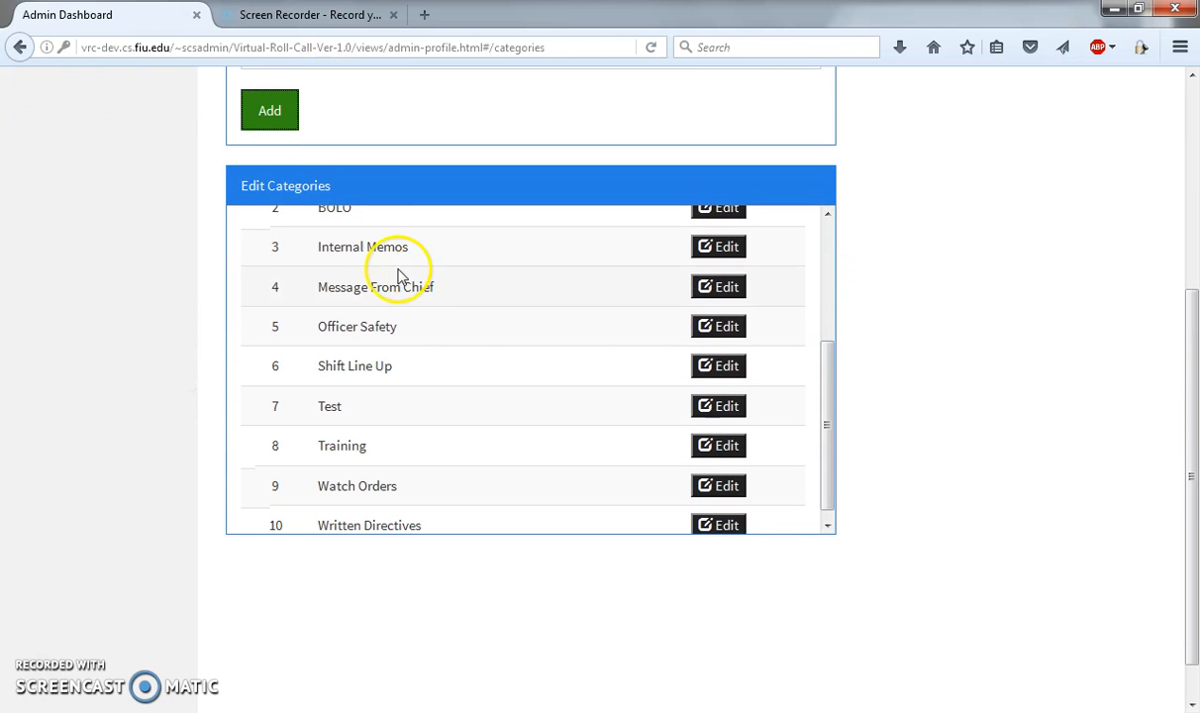
Step: Search the Edit Categories list for "tes" and clear the search
scroll(329, 239, up, 3)
click(284, 269)
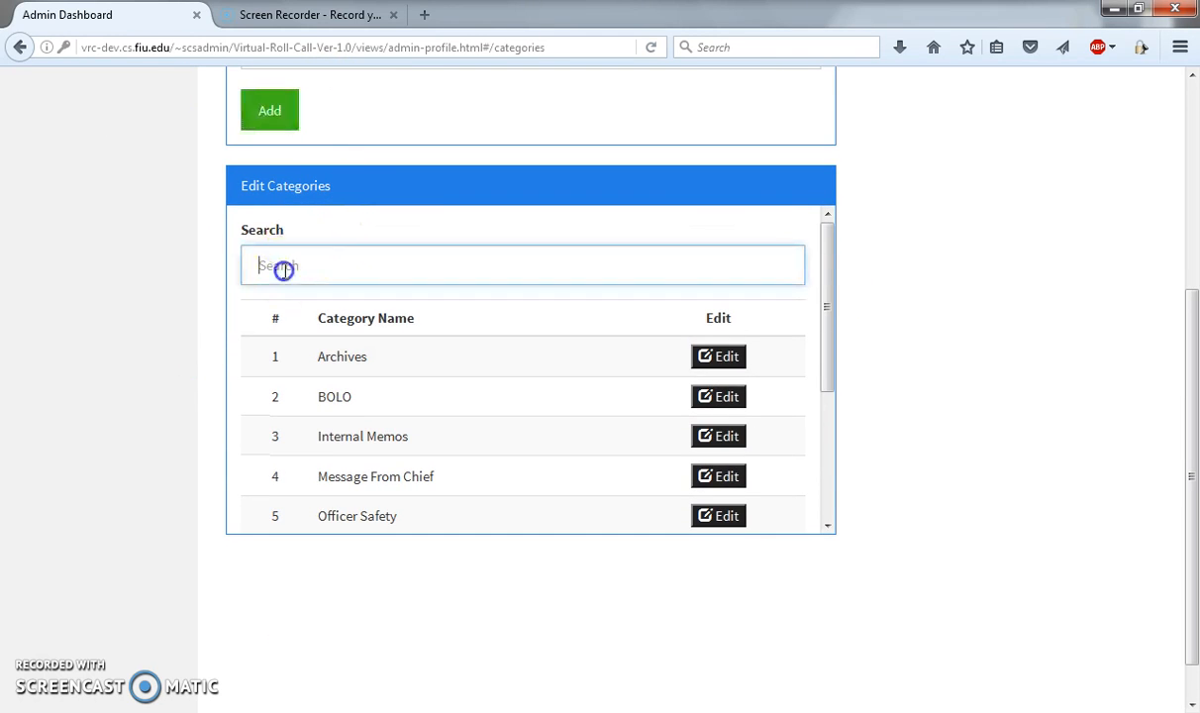
text(tes)
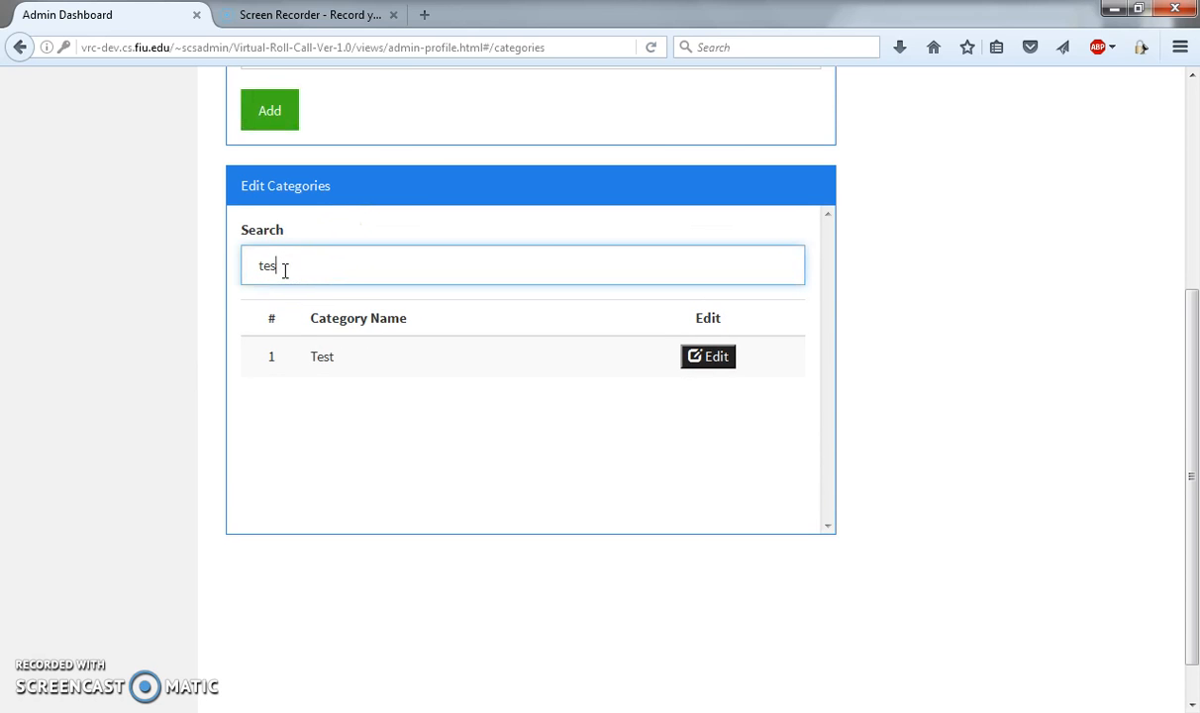
key(BackSpace)
key(BackSpace)
key(BackSpace)
click(727, 317)
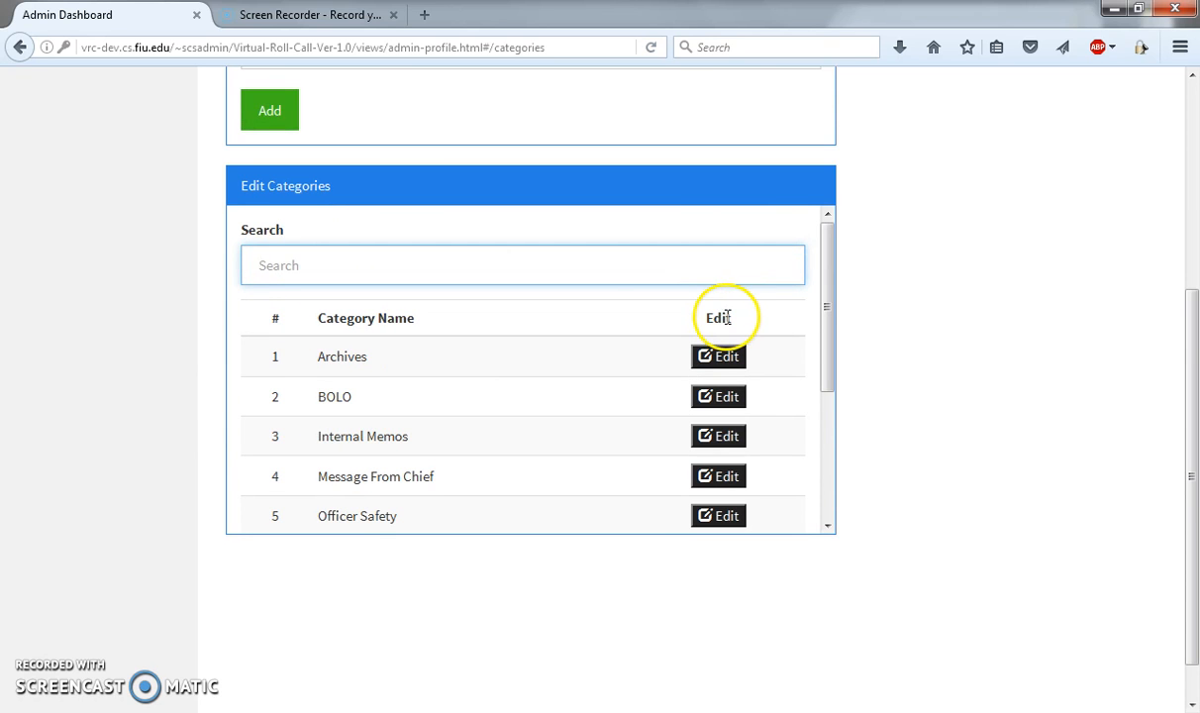
Step: Rename the Test category to Testing and save the update
drag(825, 300, 824, 445)
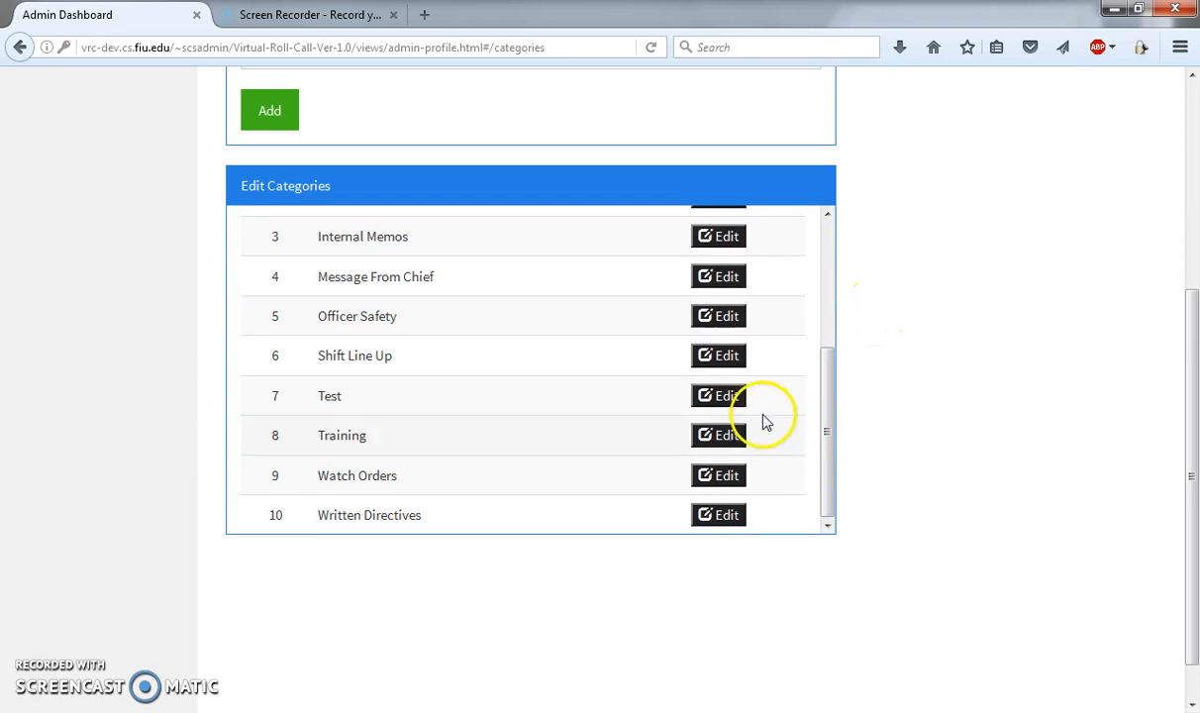
click(729, 400)
click(469, 288)
click(487, 380)
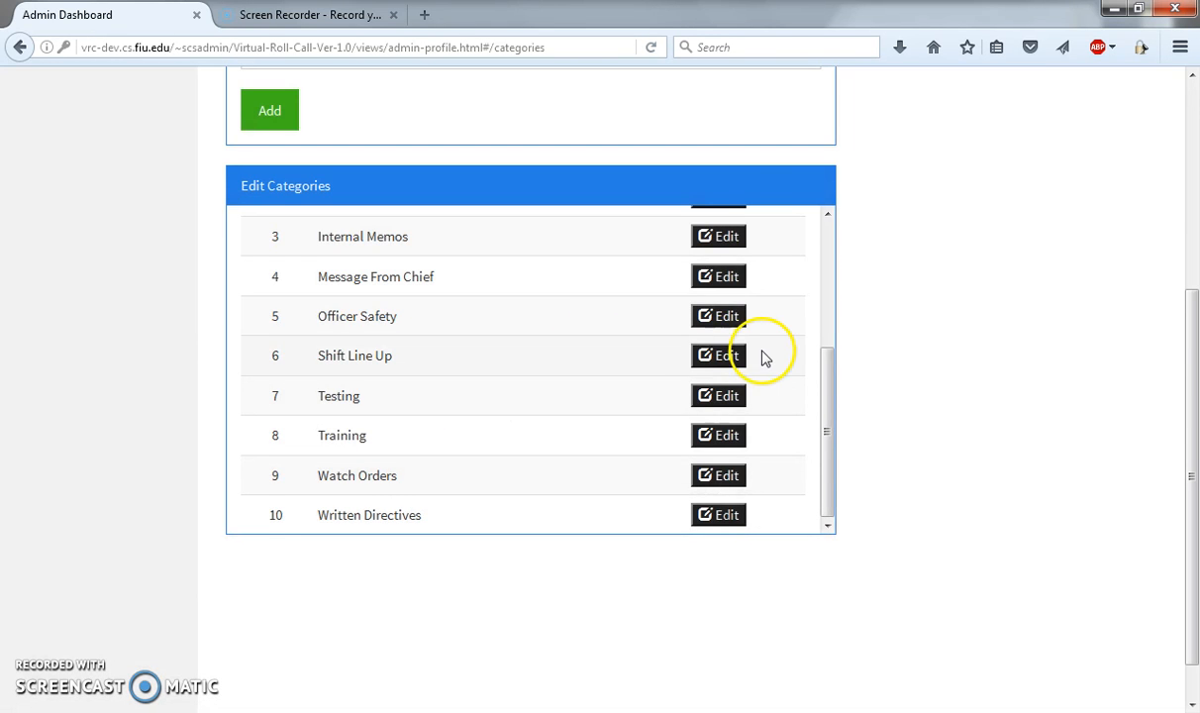
Step: Delete the Testing category, confirm the removal and check the category list
click(714, 395)
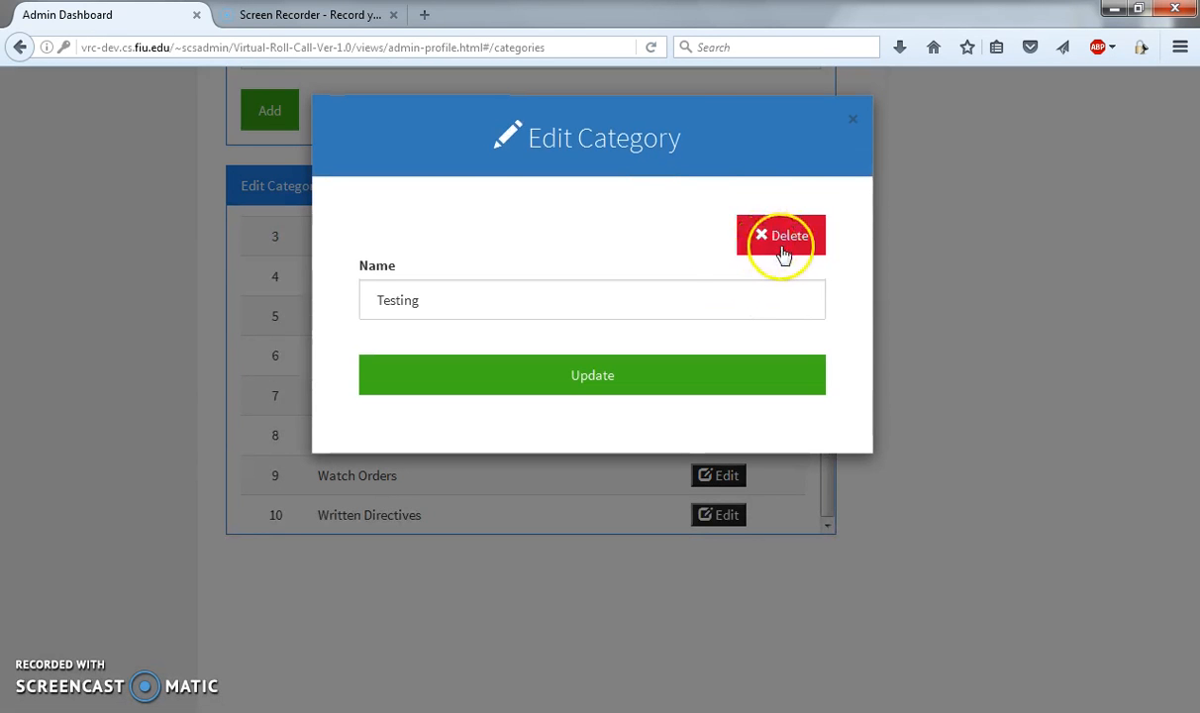
click(780, 239)
click(597, 345)
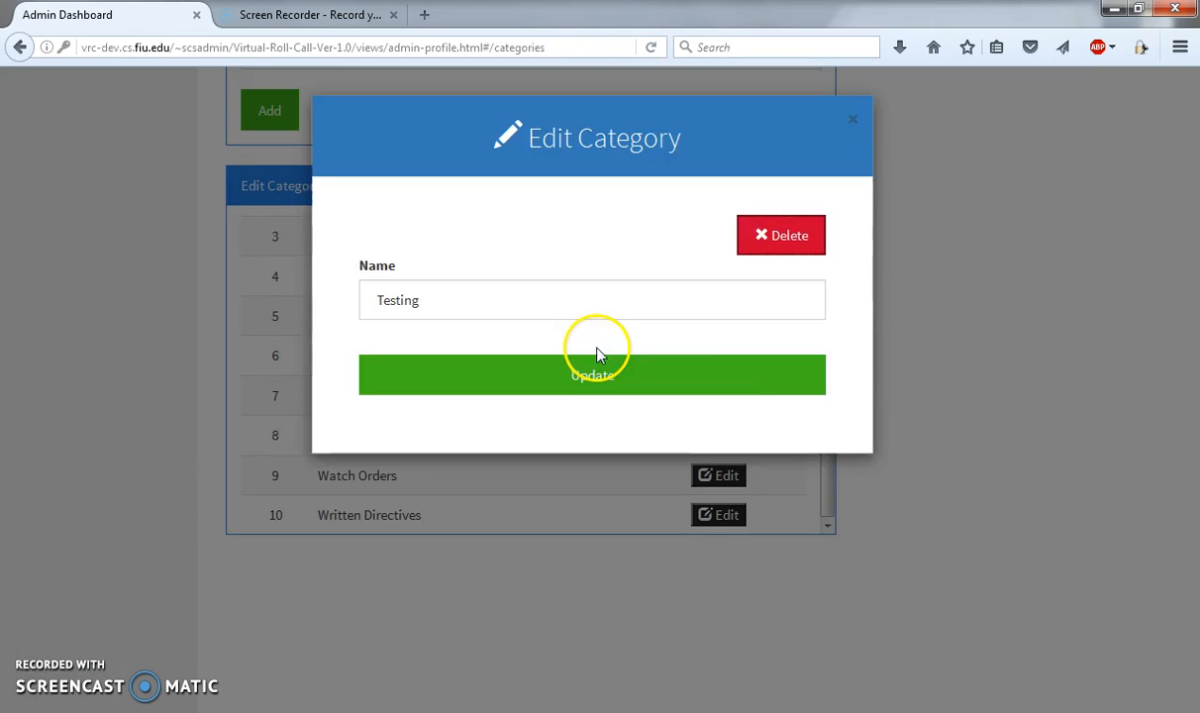
drag(826, 426, 822, 305)
Step: Open the Site Settings page and look over its logo, application name and department name sections
scroll(187, 284, up, 3)
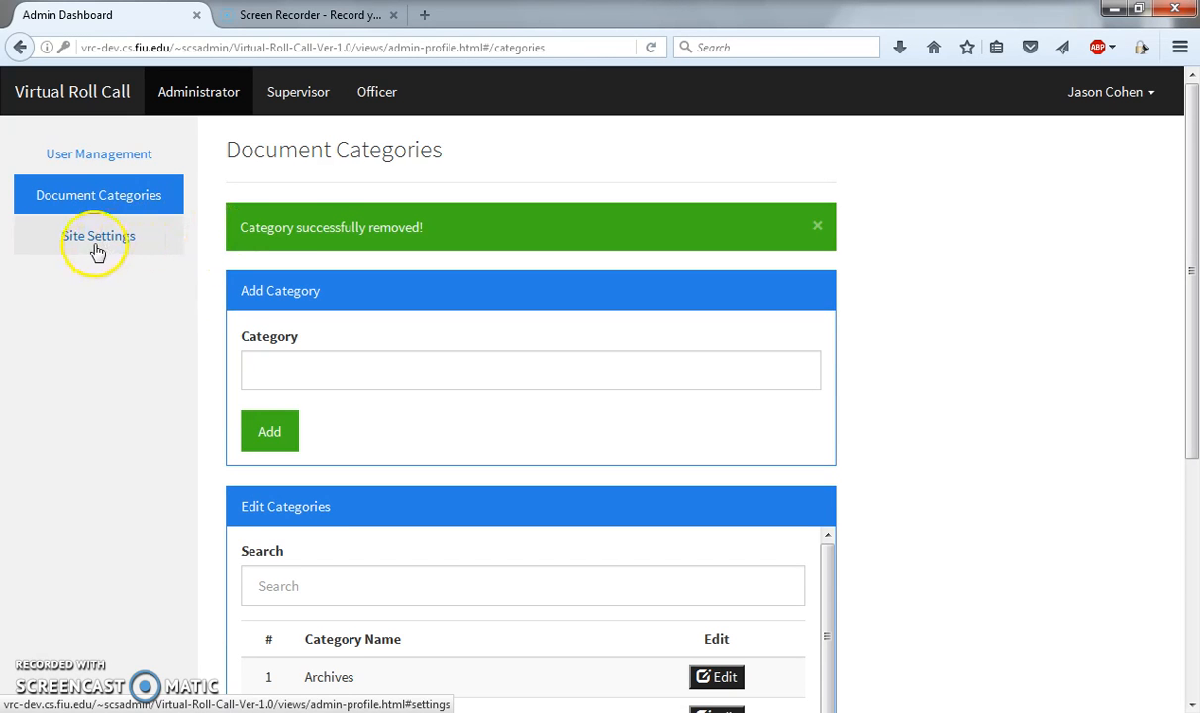
click(100, 245)
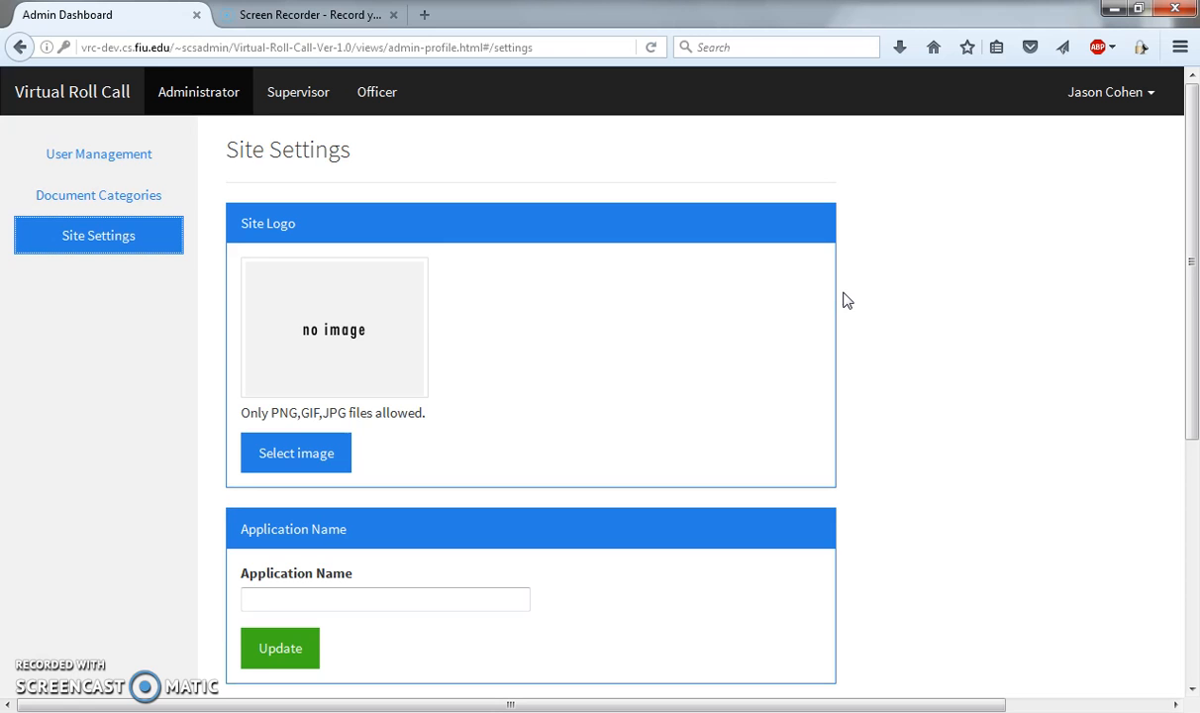
scroll(847, 300, down, 3)
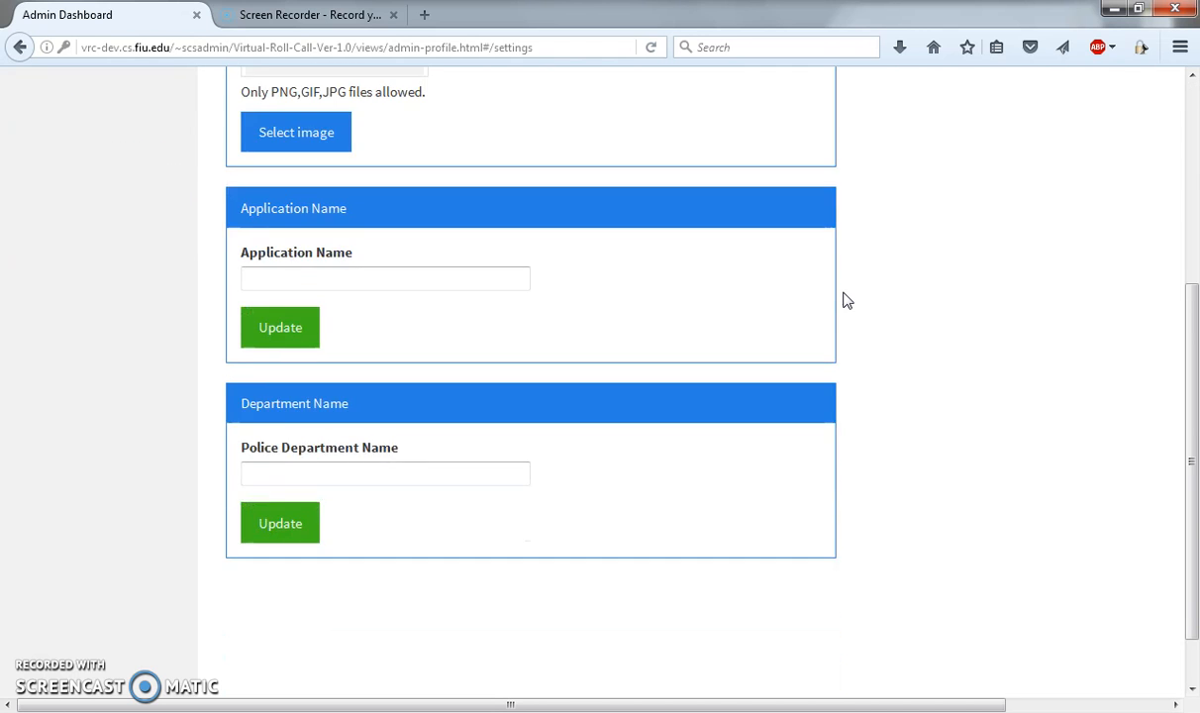
scroll(846, 300, up, 2)
scroll(846, 300, up, 1)
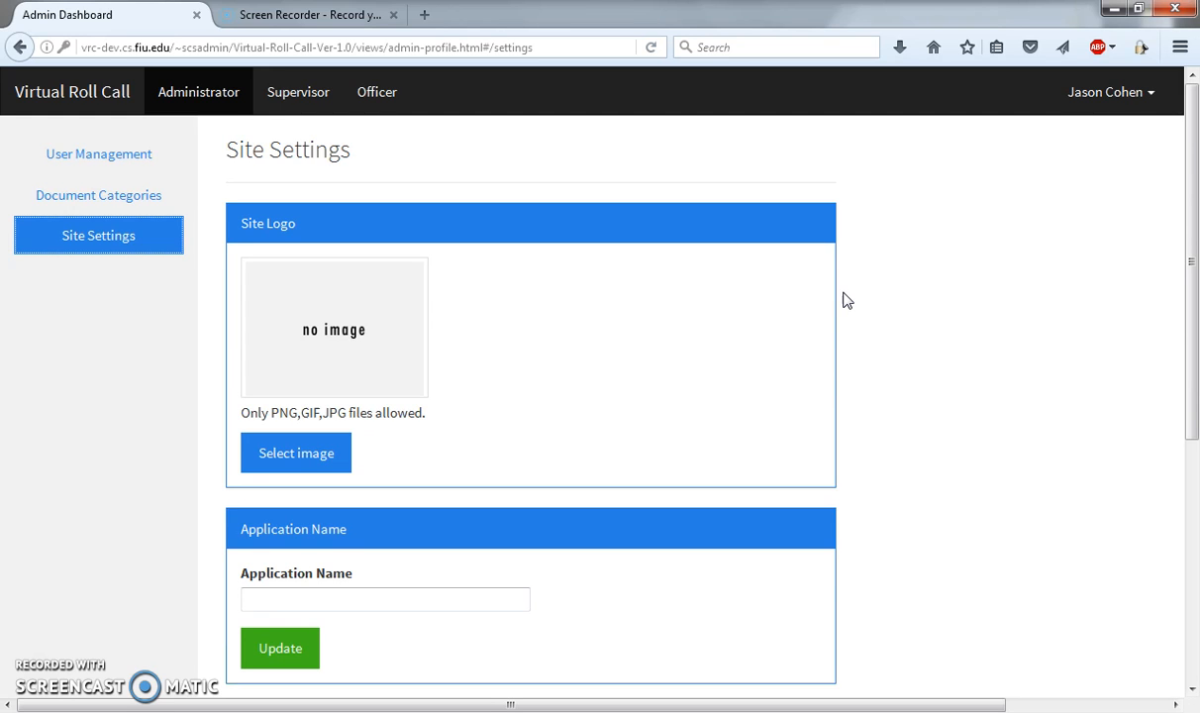
Step: Upload the badge image from the desktop's "software folders" folder as the site logo and save it
click(621, 220)
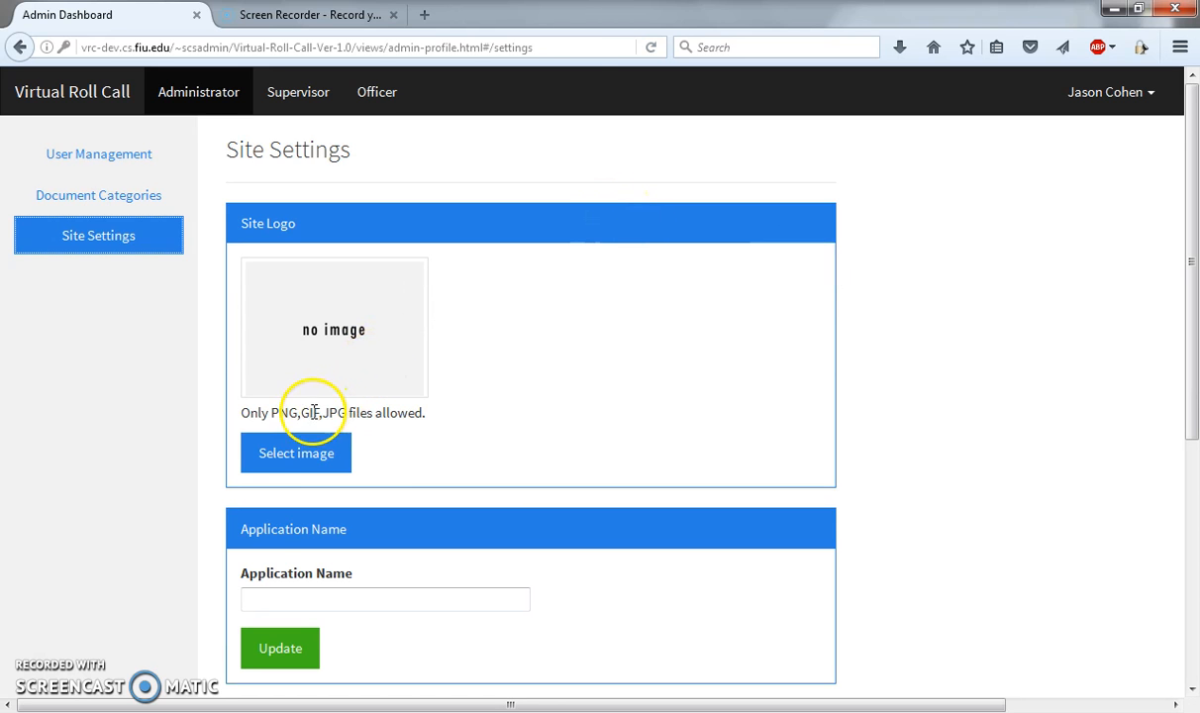
click(292, 455)
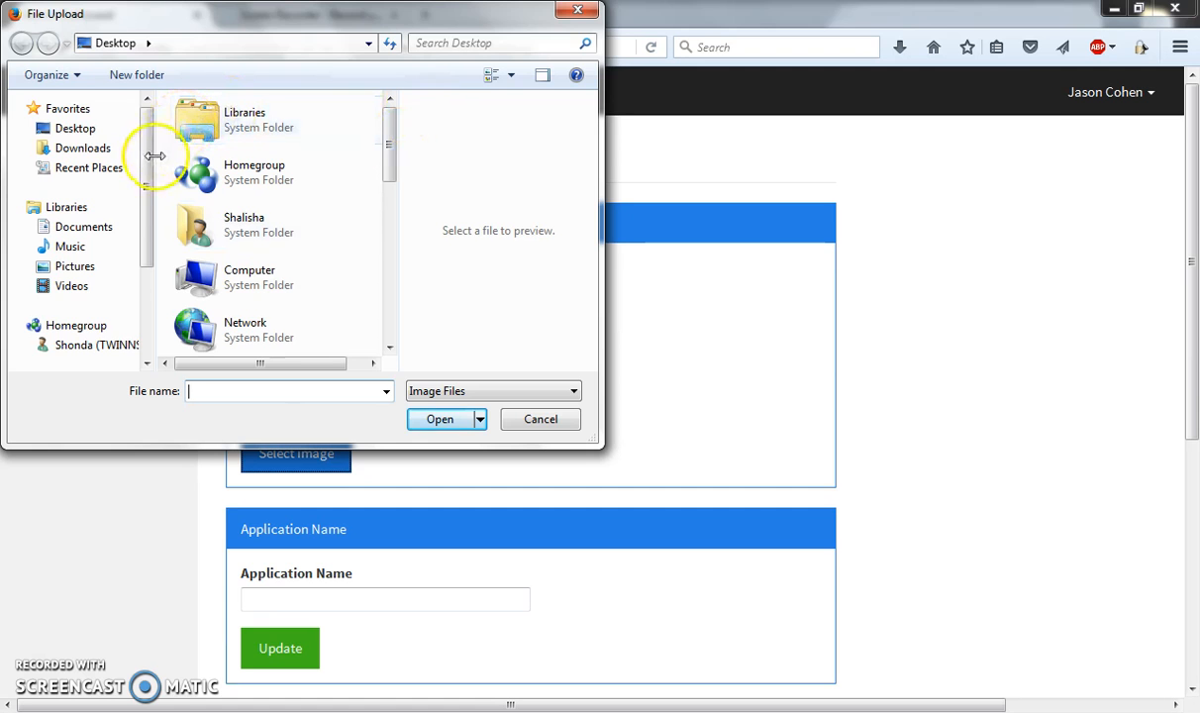
drag(148, 153, 147, 161)
click(88, 99)
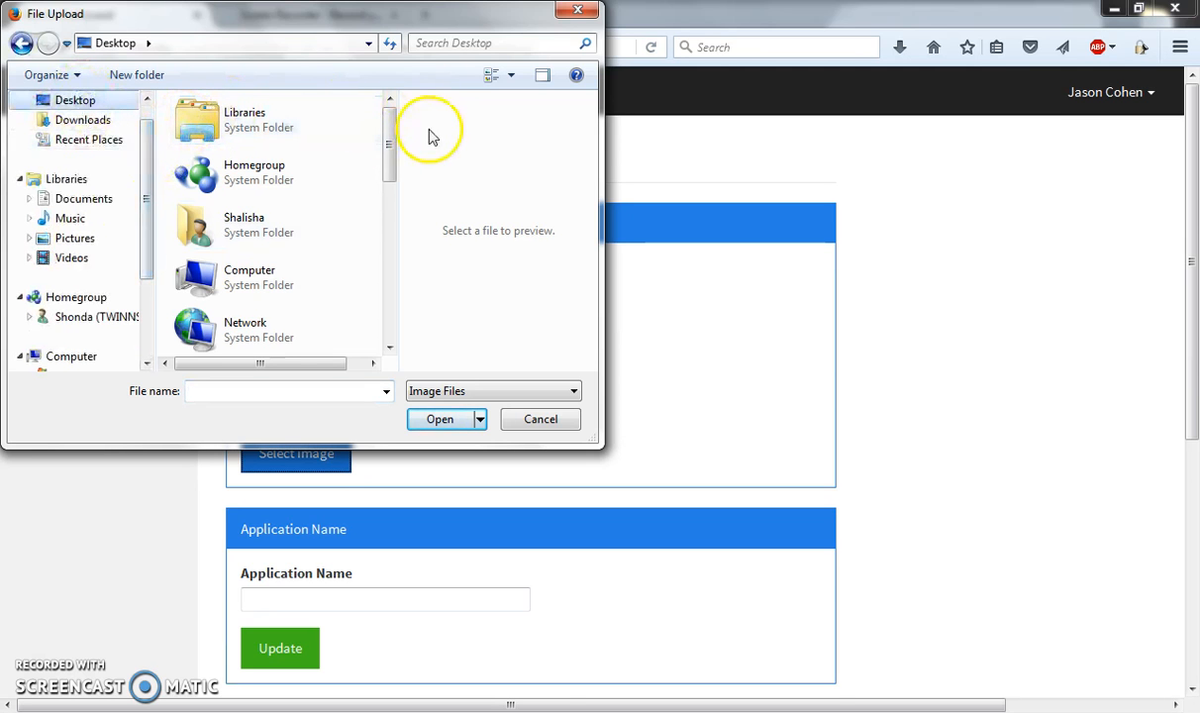
drag(390, 136, 392, 297)
double_click(295, 273)
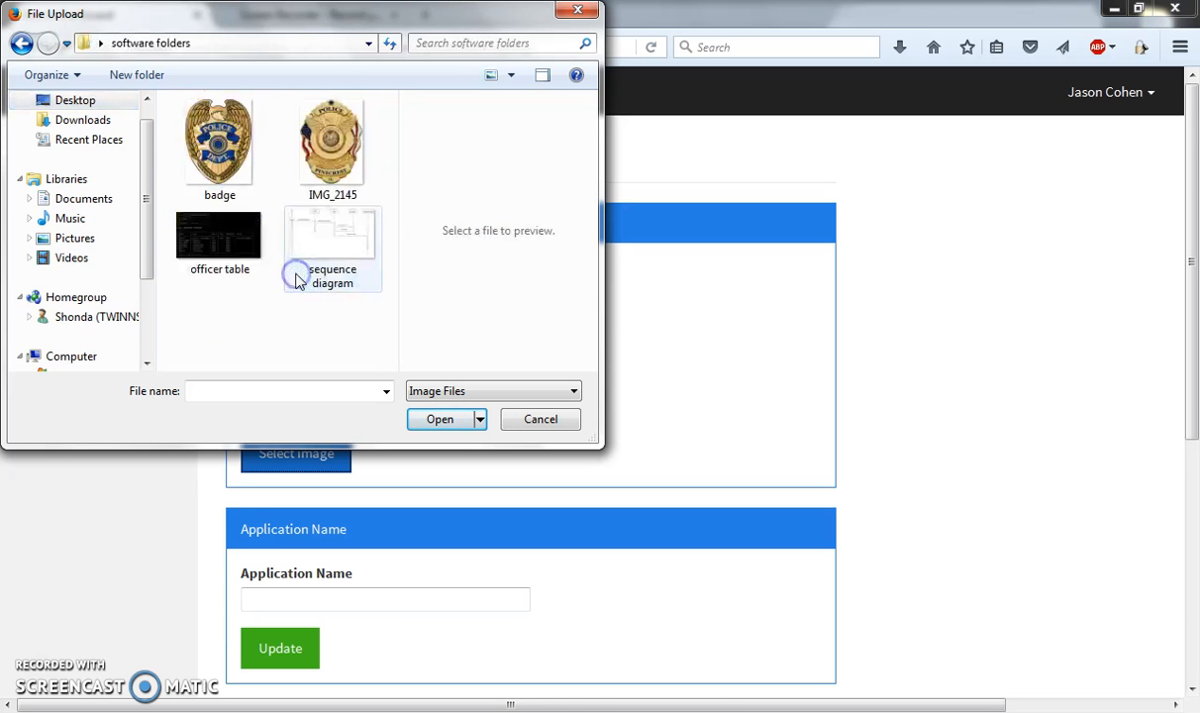
click(220, 148)
click(425, 419)
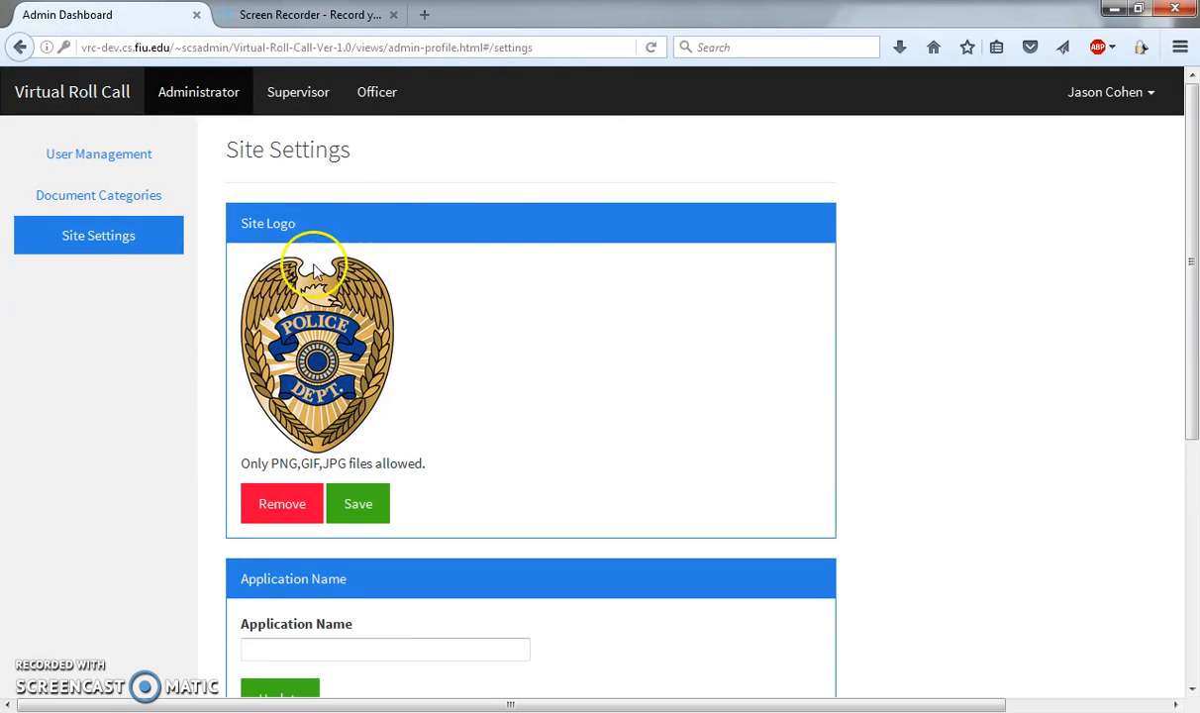
click(373, 515)
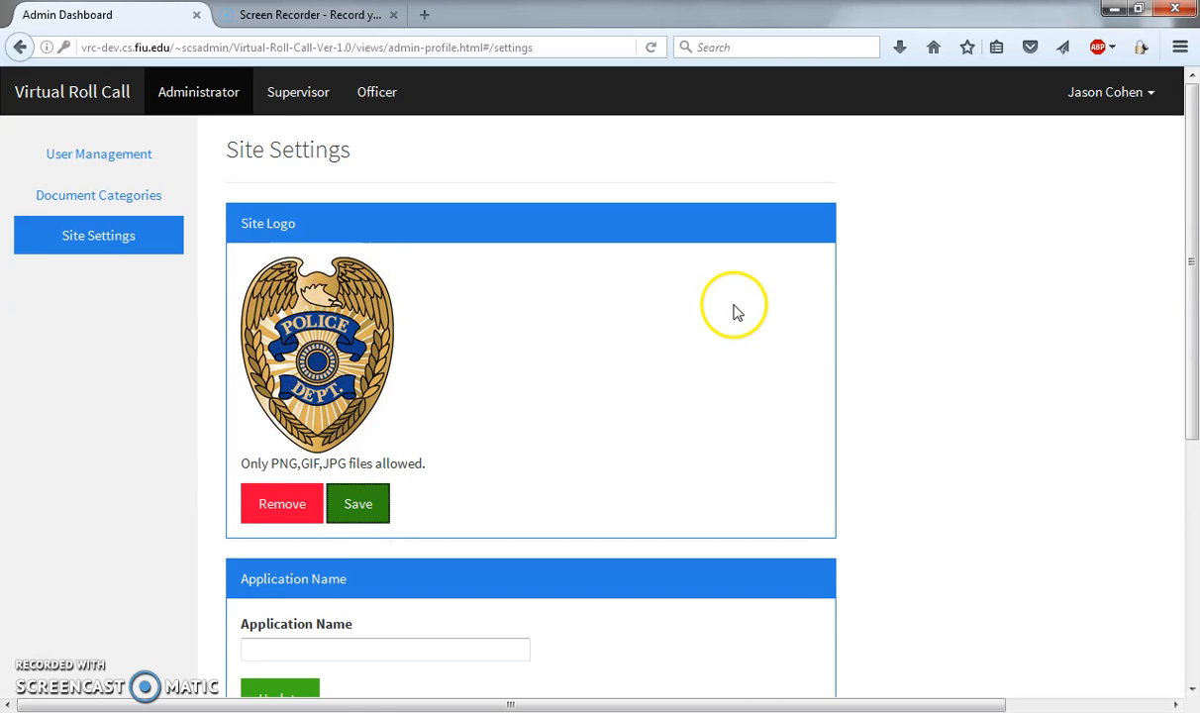
Step: Set the application name to "Virtual Role Call" and save the update
scroll(852, 314, down, 2)
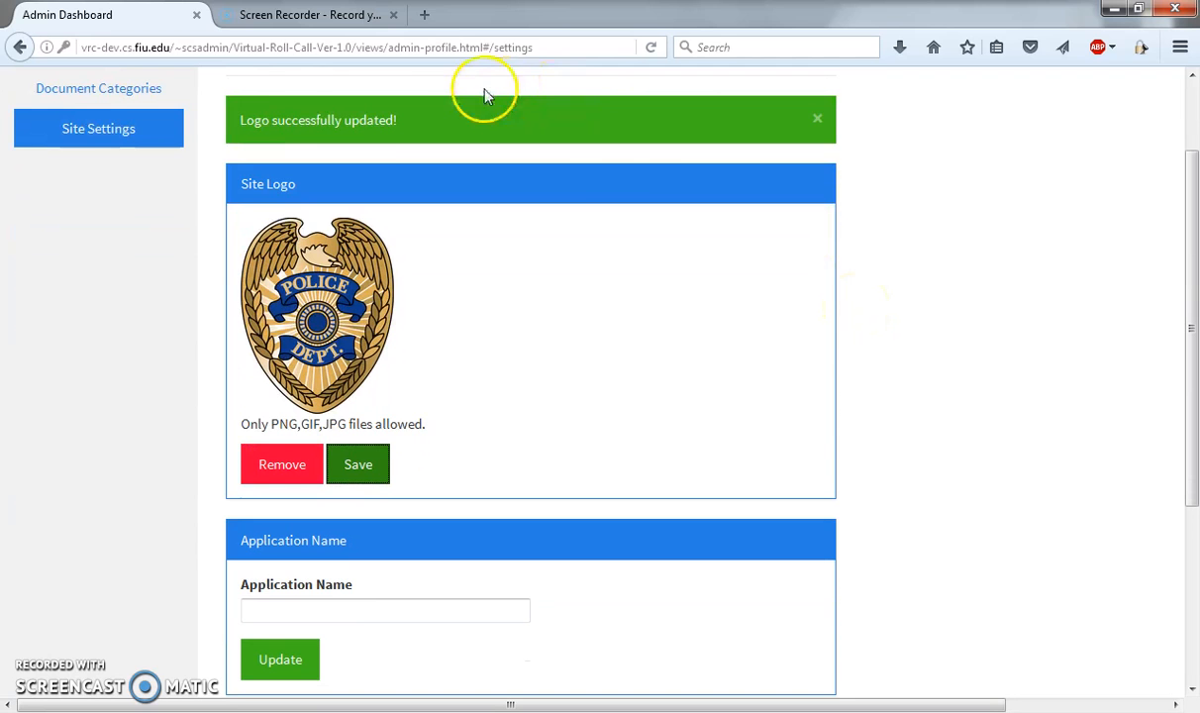
scroll(809, 284, down, 4)
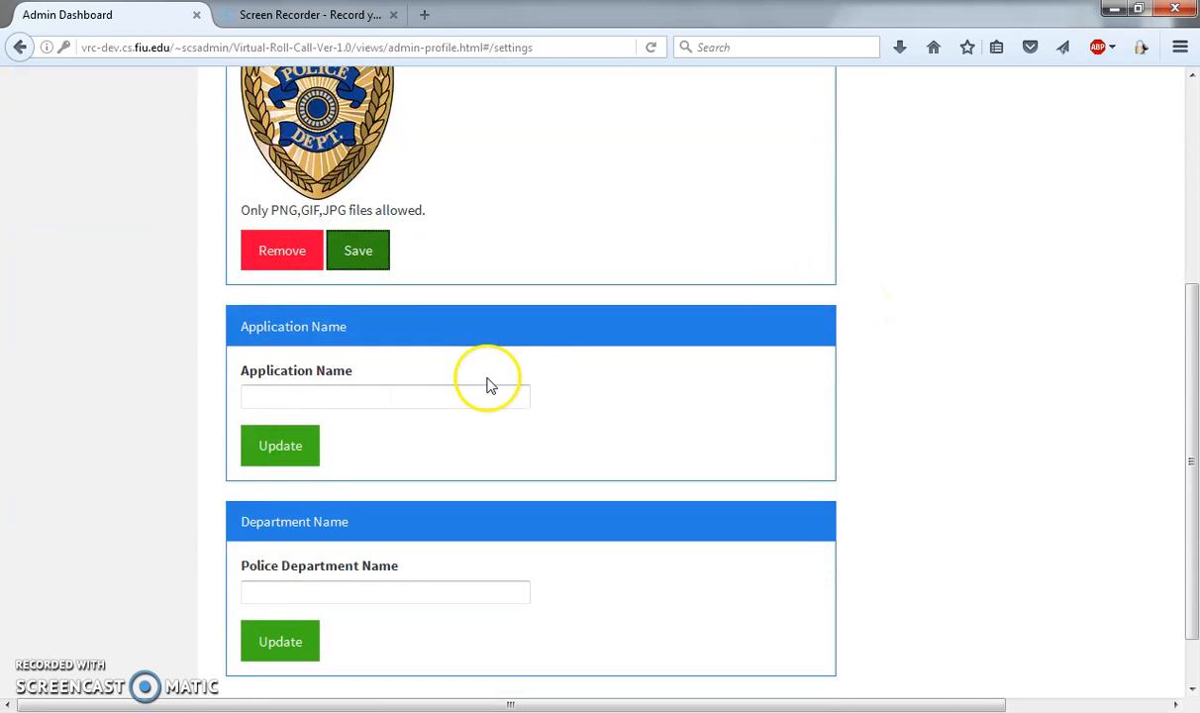
click(347, 395)
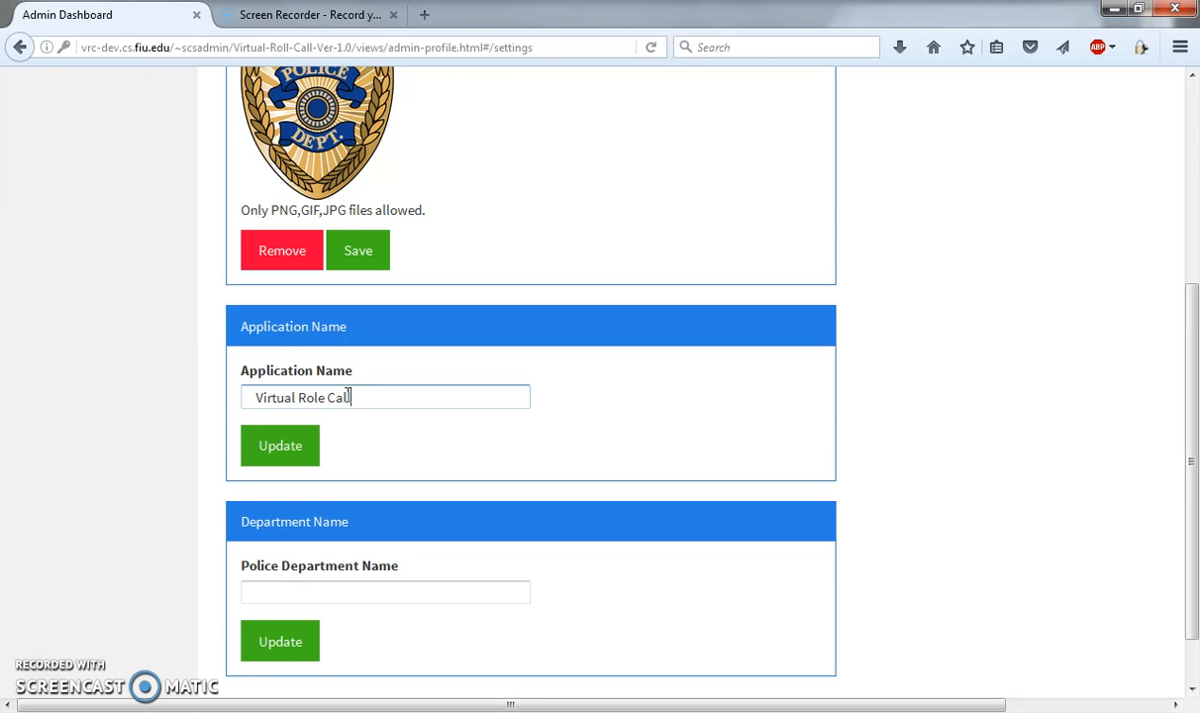
click(304, 443)
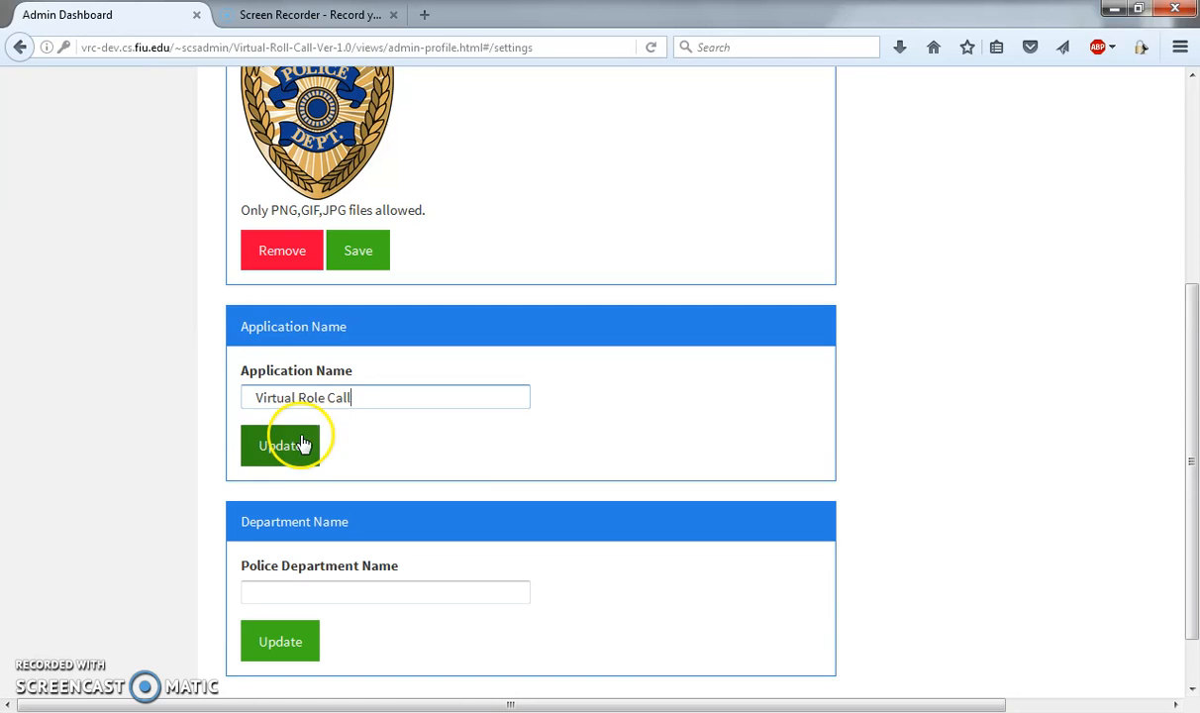
click(221, 373)
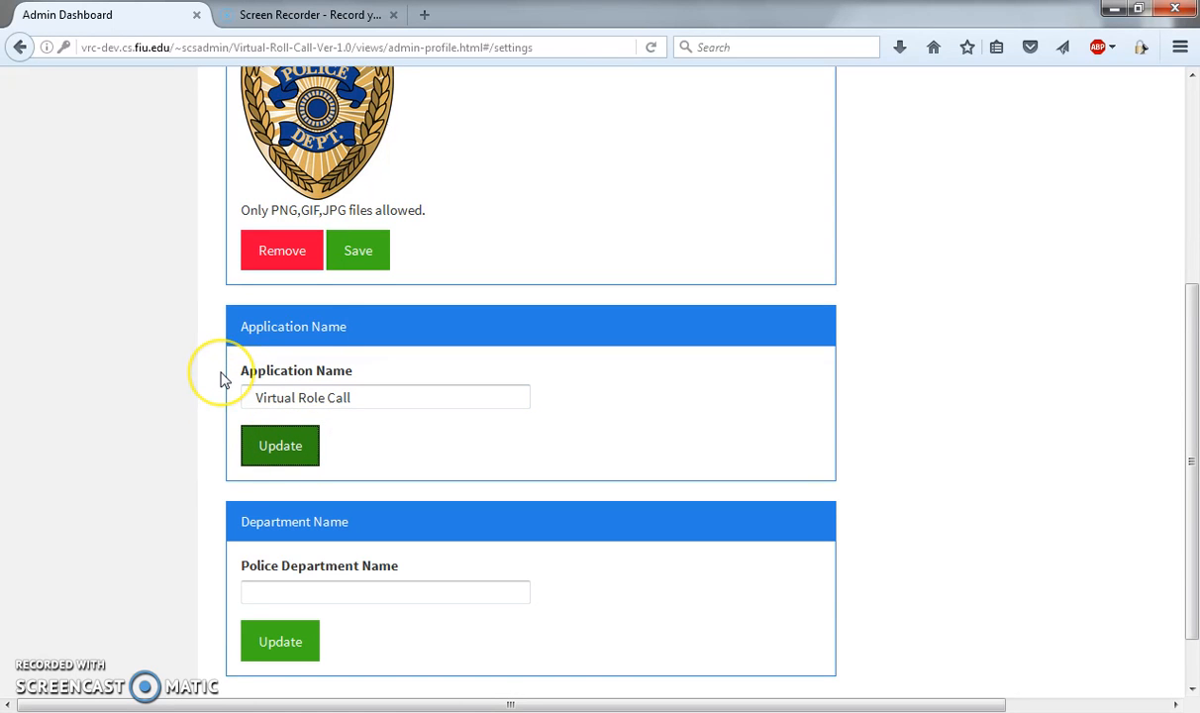
scroll(222, 378, up, 3)
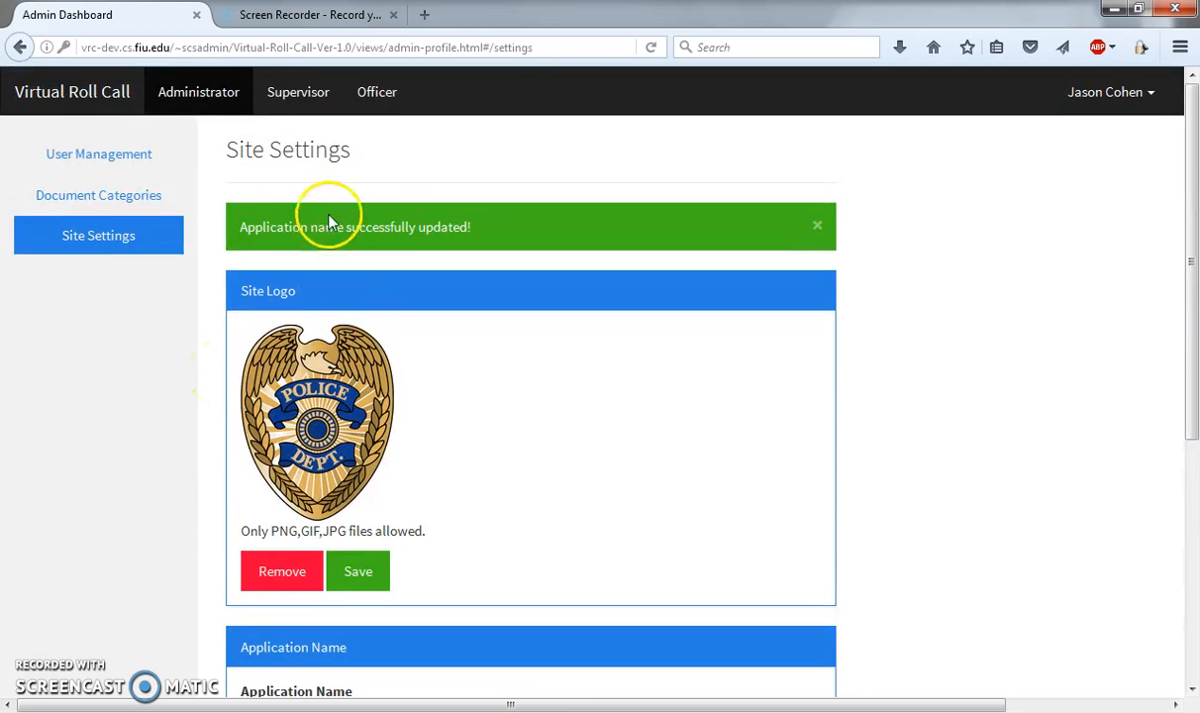
Step: Set the police department name to "Miami-Dade Police" and save the update
scroll(208, 342, down, 4)
click(258, 522)
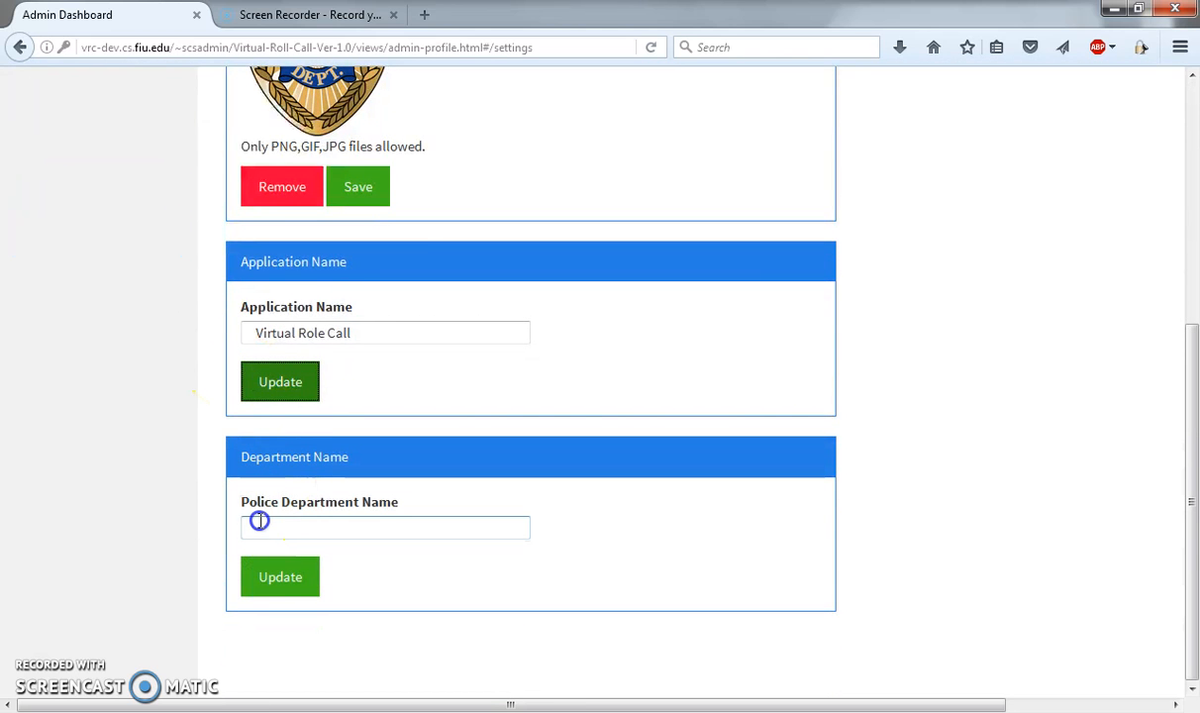
text(Miami-Dade Plo)
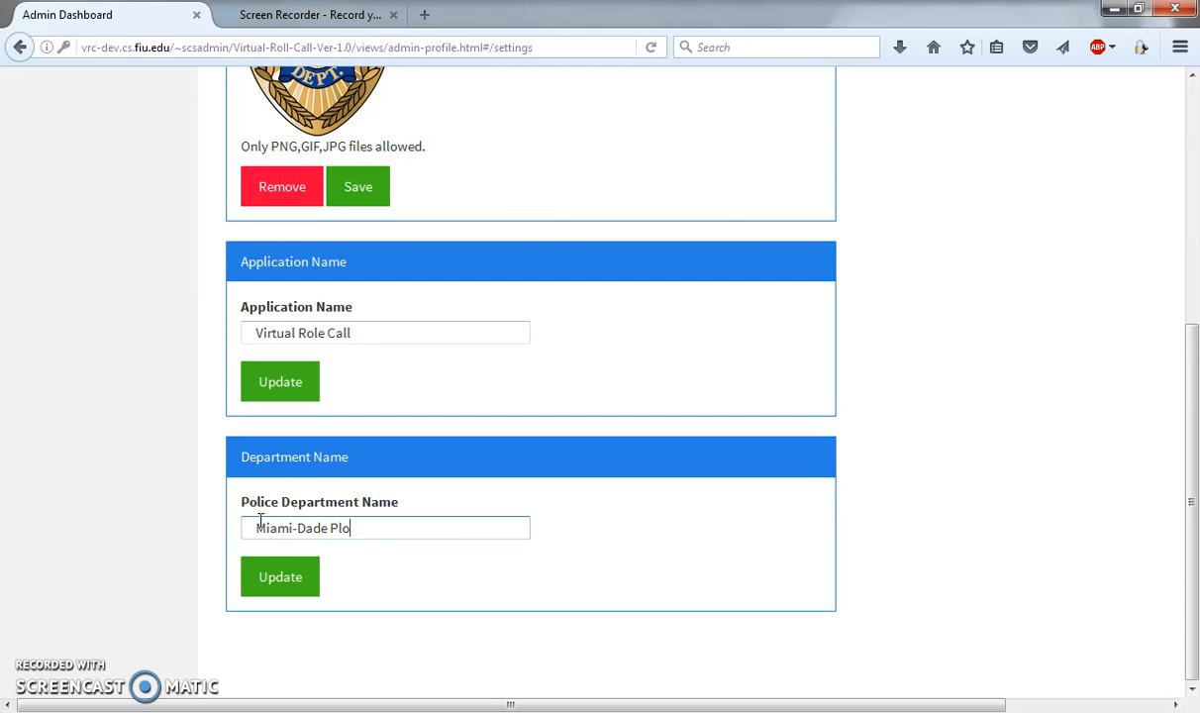
click(281, 582)
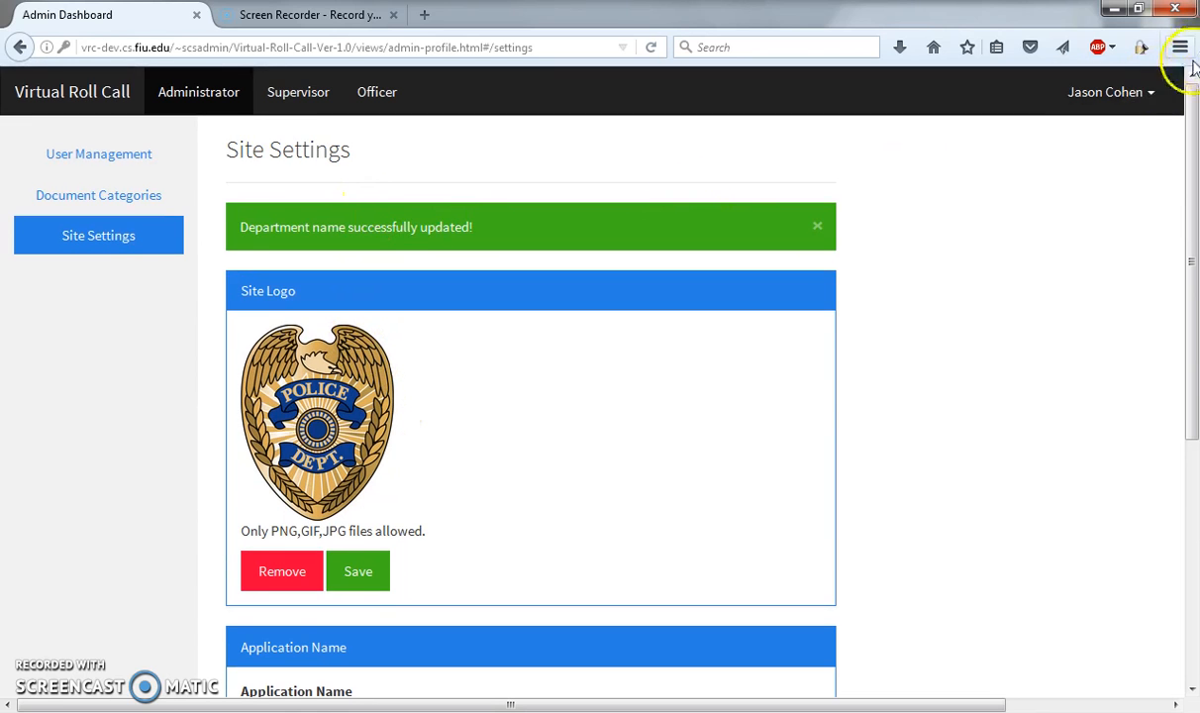
Step: Log out and log back in with the administrator's username and password, dismissing the browser's offer to remember the login
click(1138, 91)
click(1095, 188)
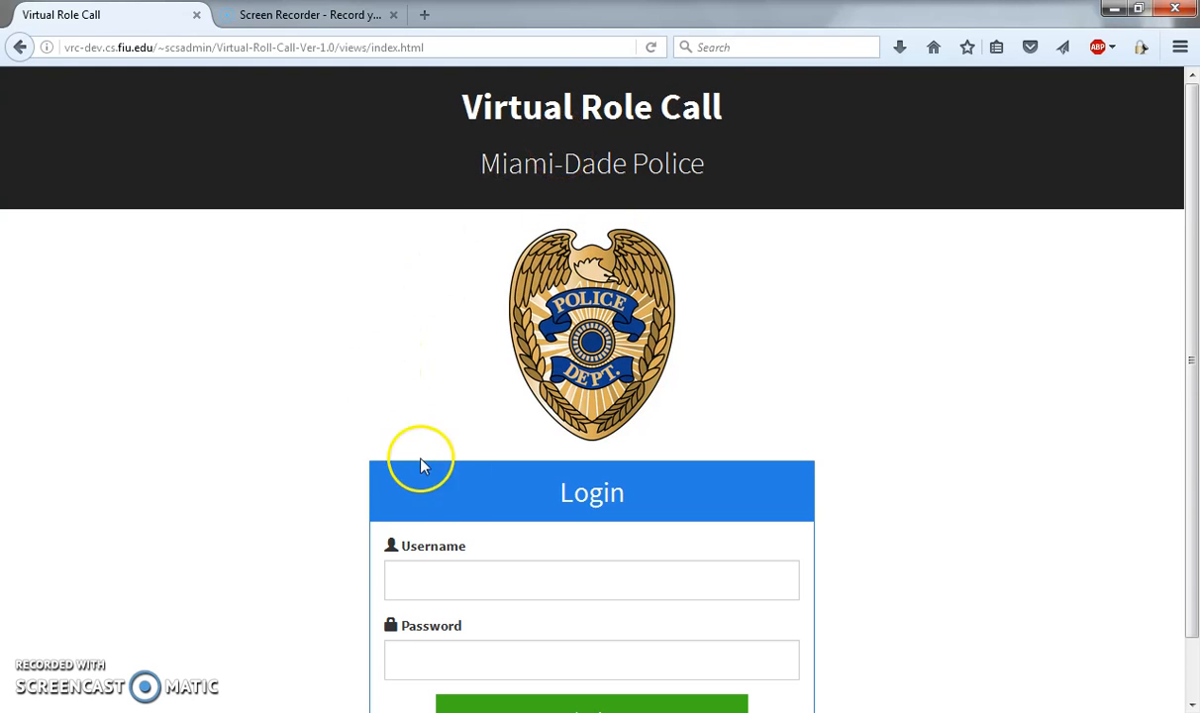
click(416, 579)
text(jc)
key(Down)
key(Return)
key(Tab)
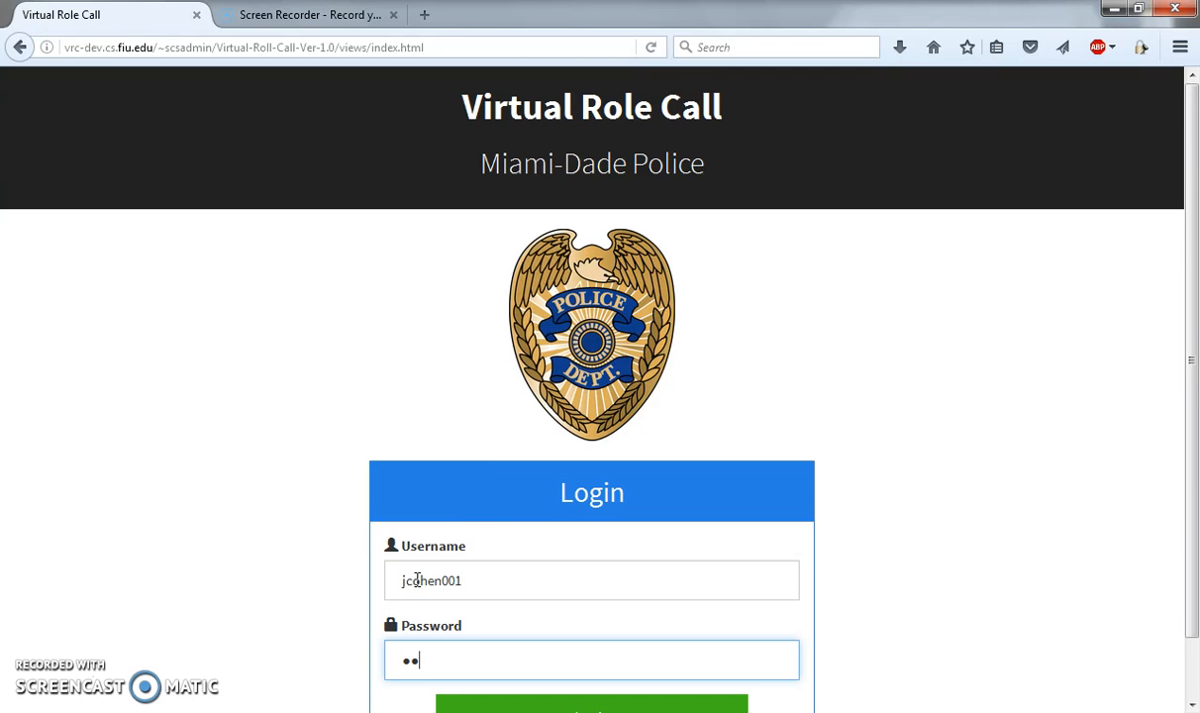
key(Return)
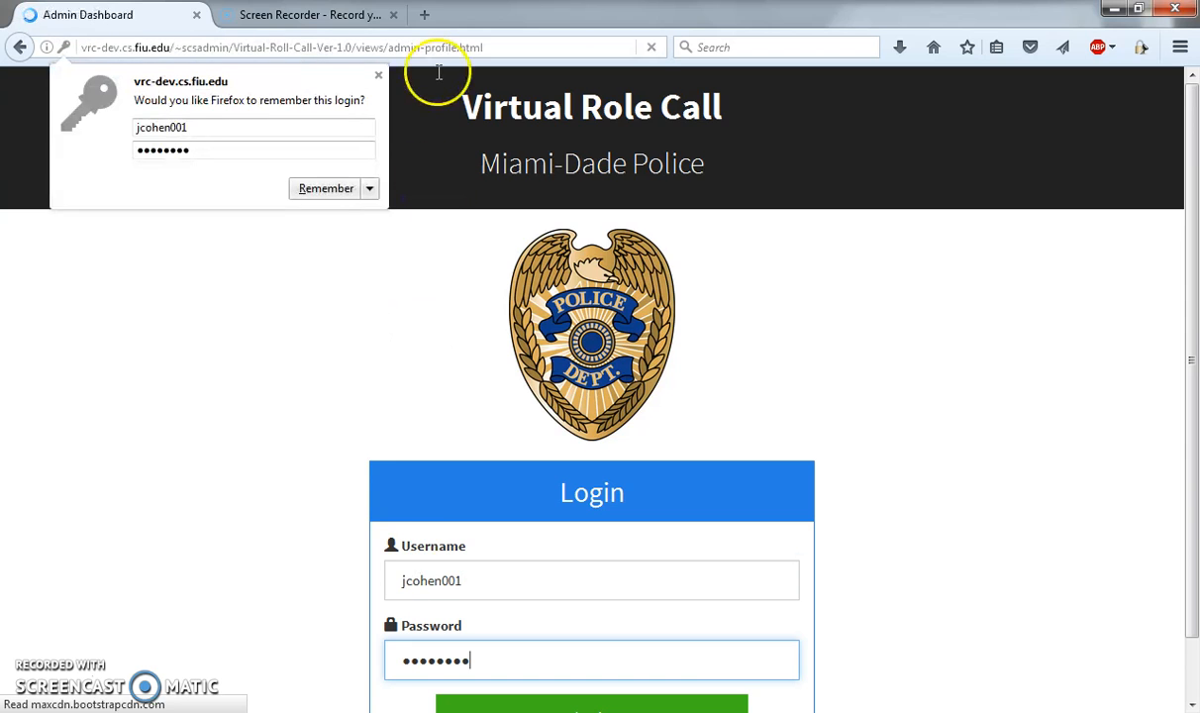
click(383, 73)
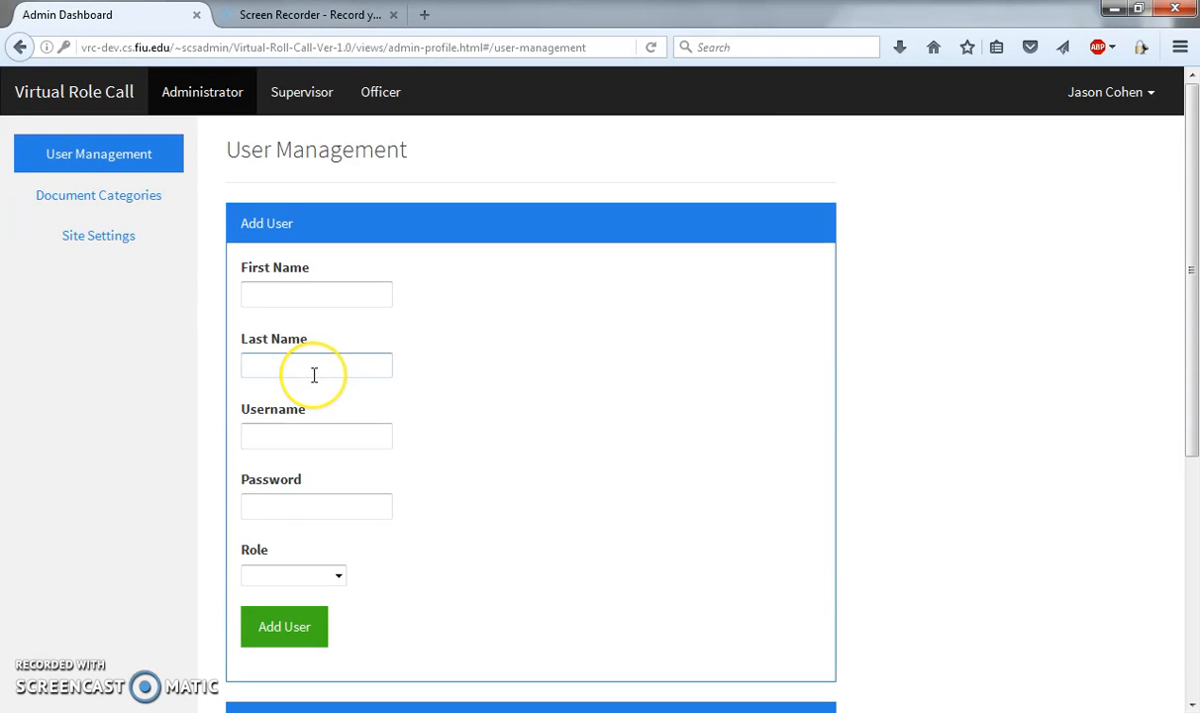
Step: Upload the IMG_2145 image from the "software folders" folder as the new site logo in Site Settings and save it
click(117, 239)
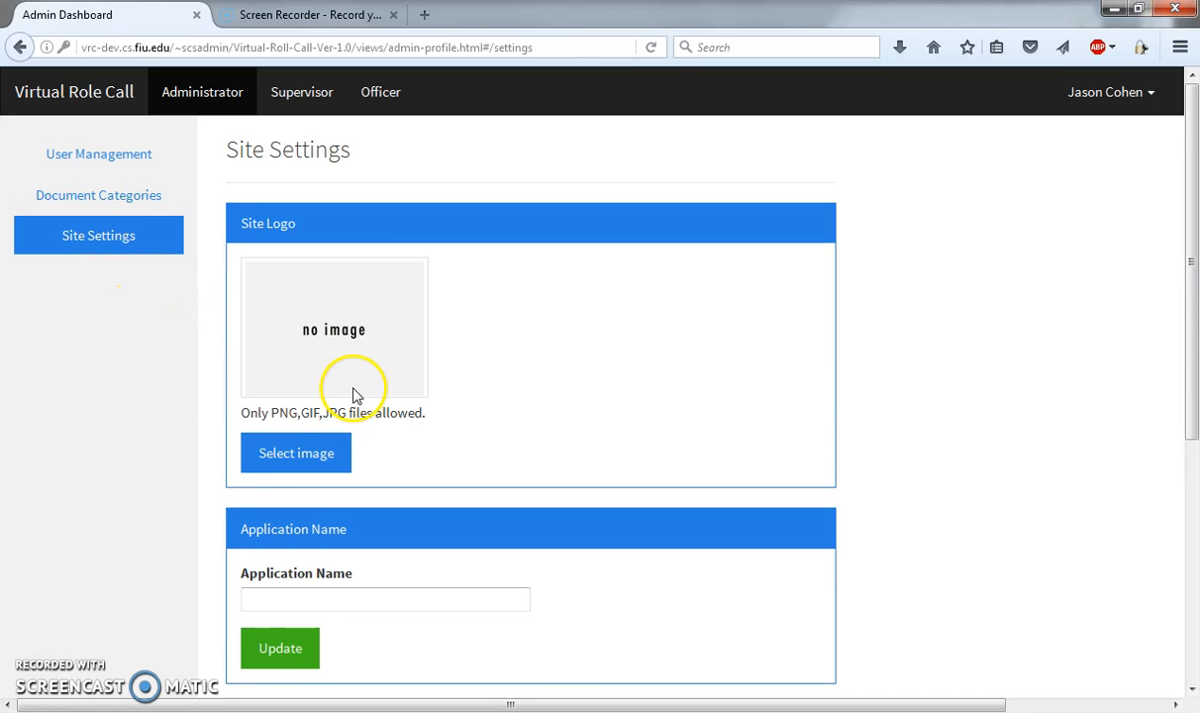
click(319, 460)
click(325, 173)
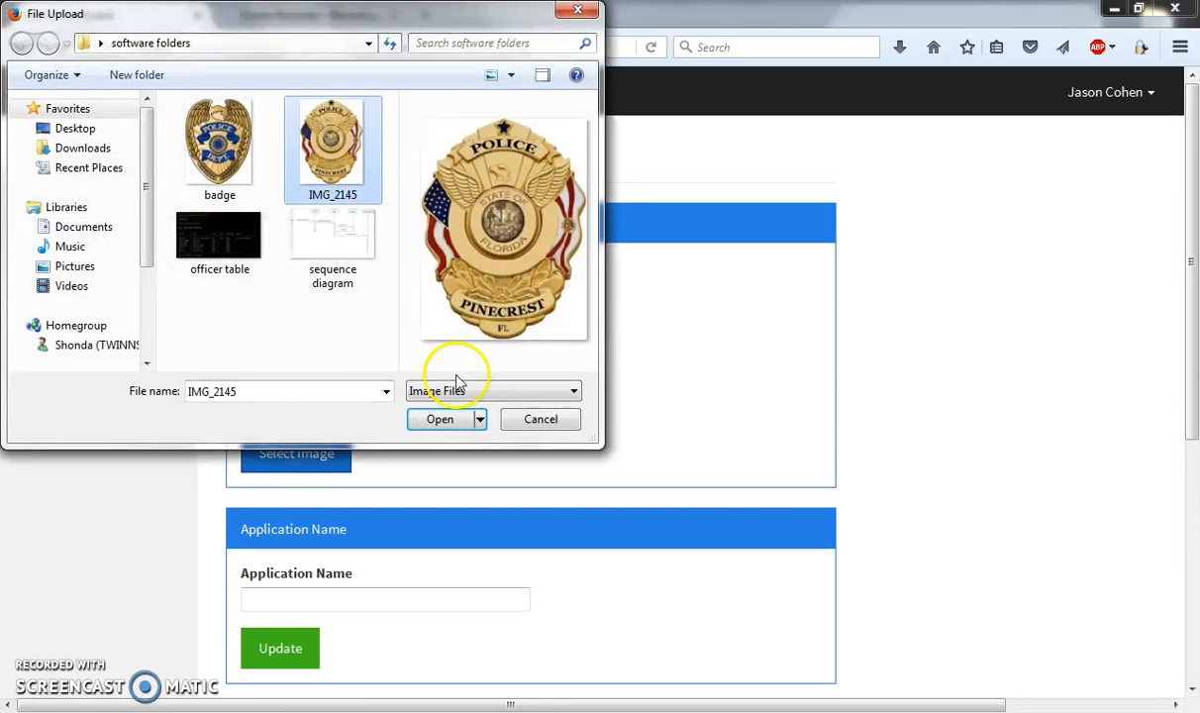
click(453, 426)
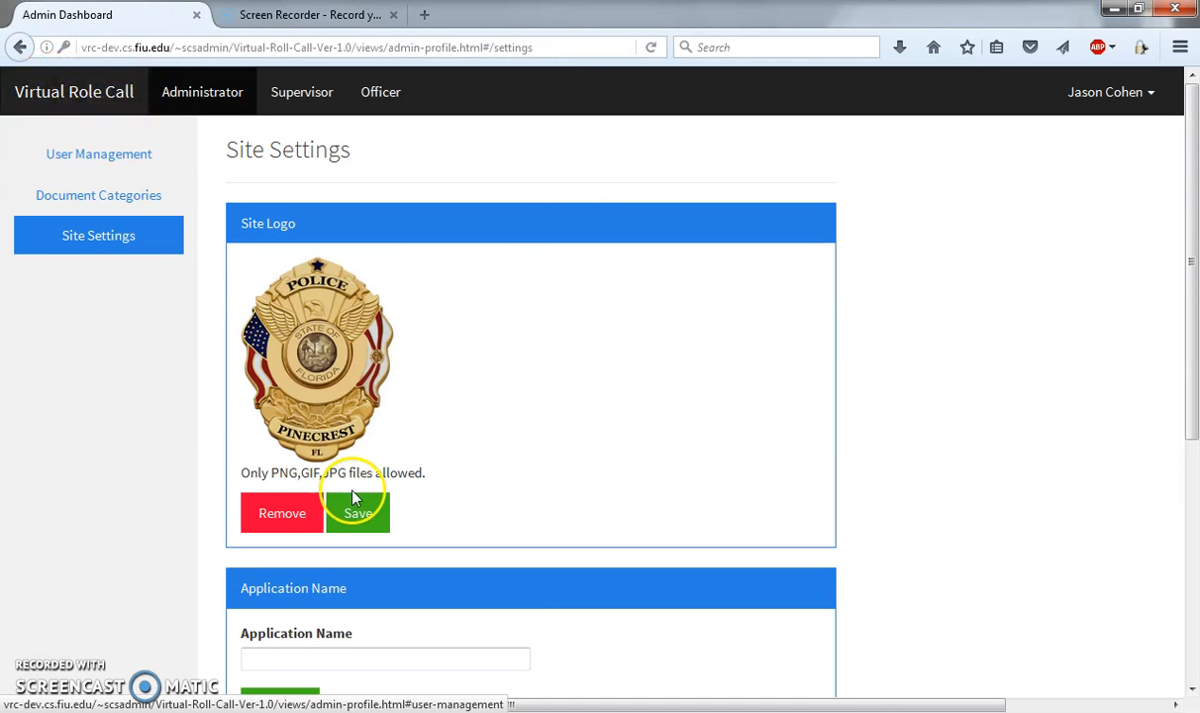
click(356, 514)
click(533, 500)
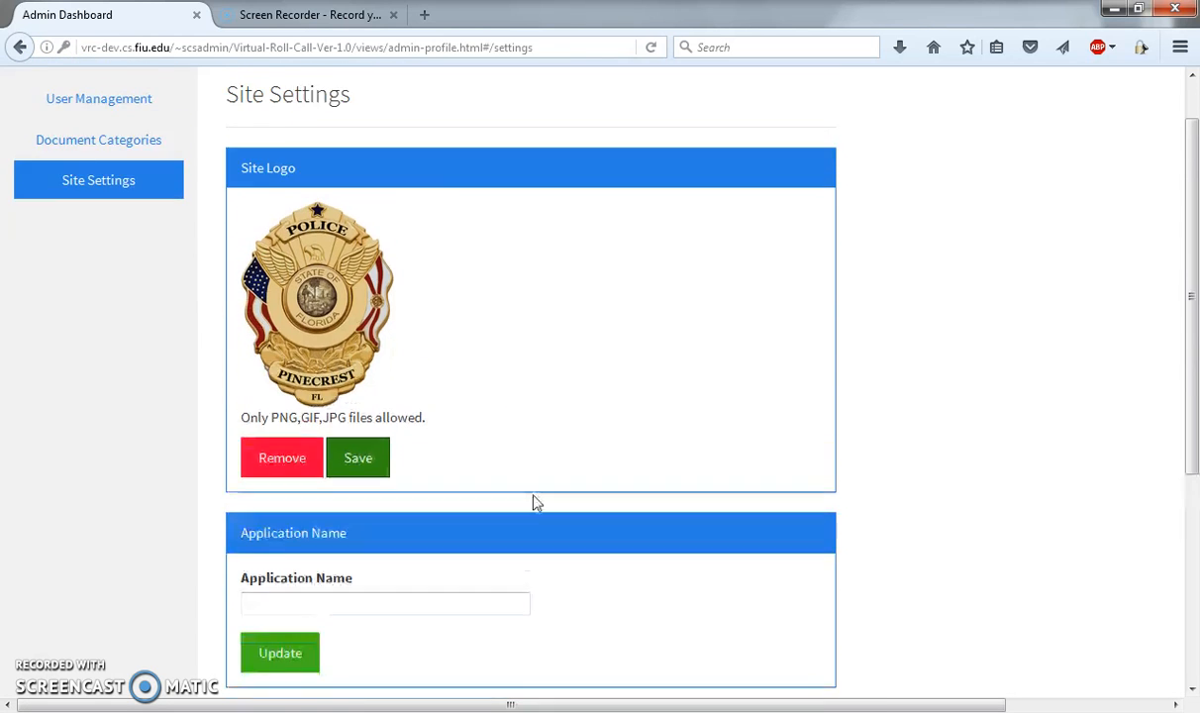
scroll(533, 503, down, 4)
click(343, 511)
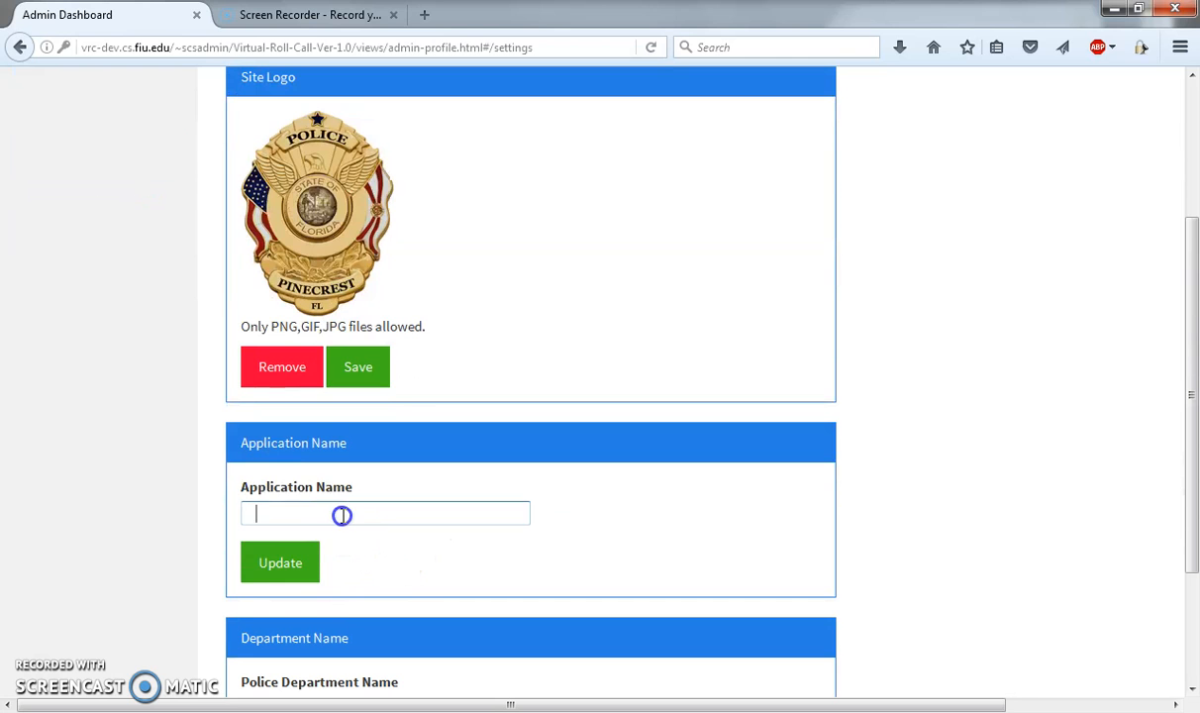
scroll(317, 519, up, 4)
click(542, 310)
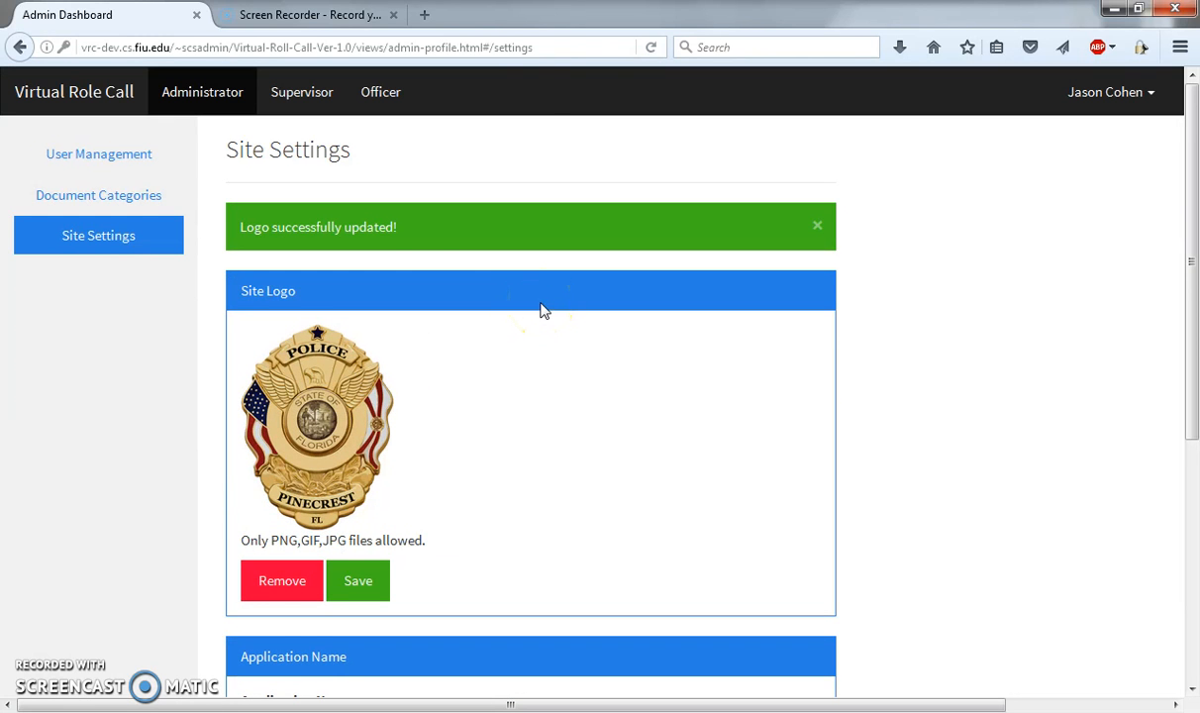
Step: Look through the User Management, Document Categories and Site Settings pages in turn
click(115, 163)
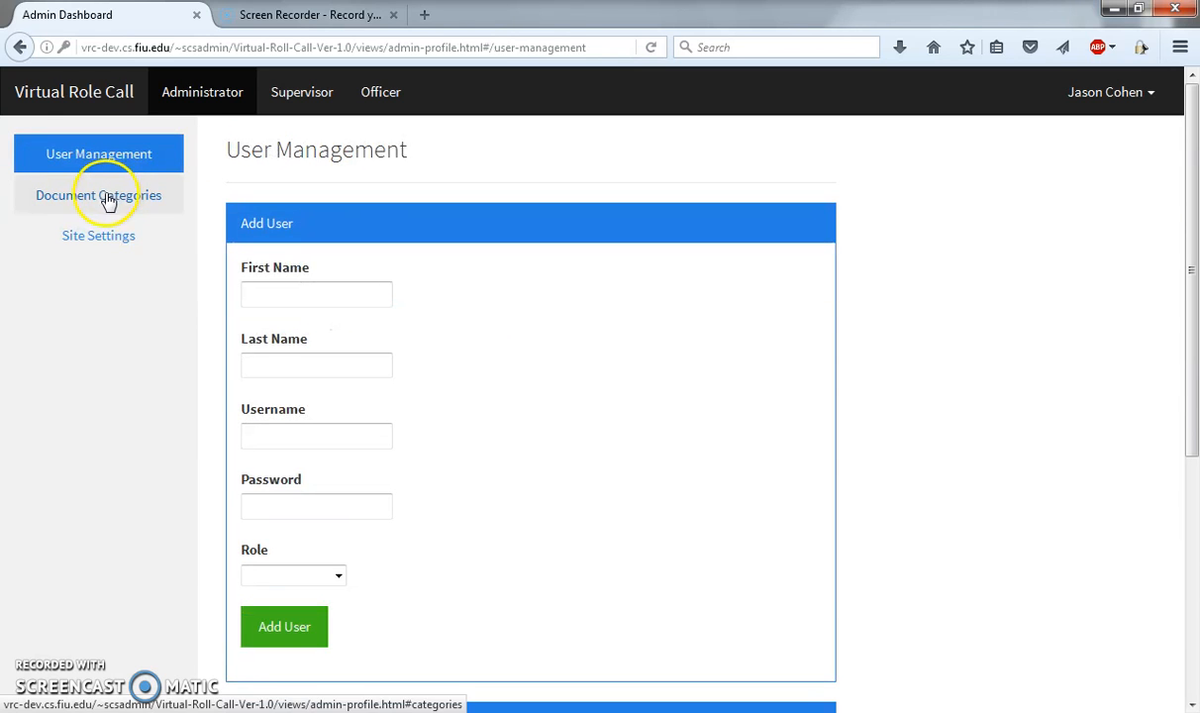
click(105, 206)
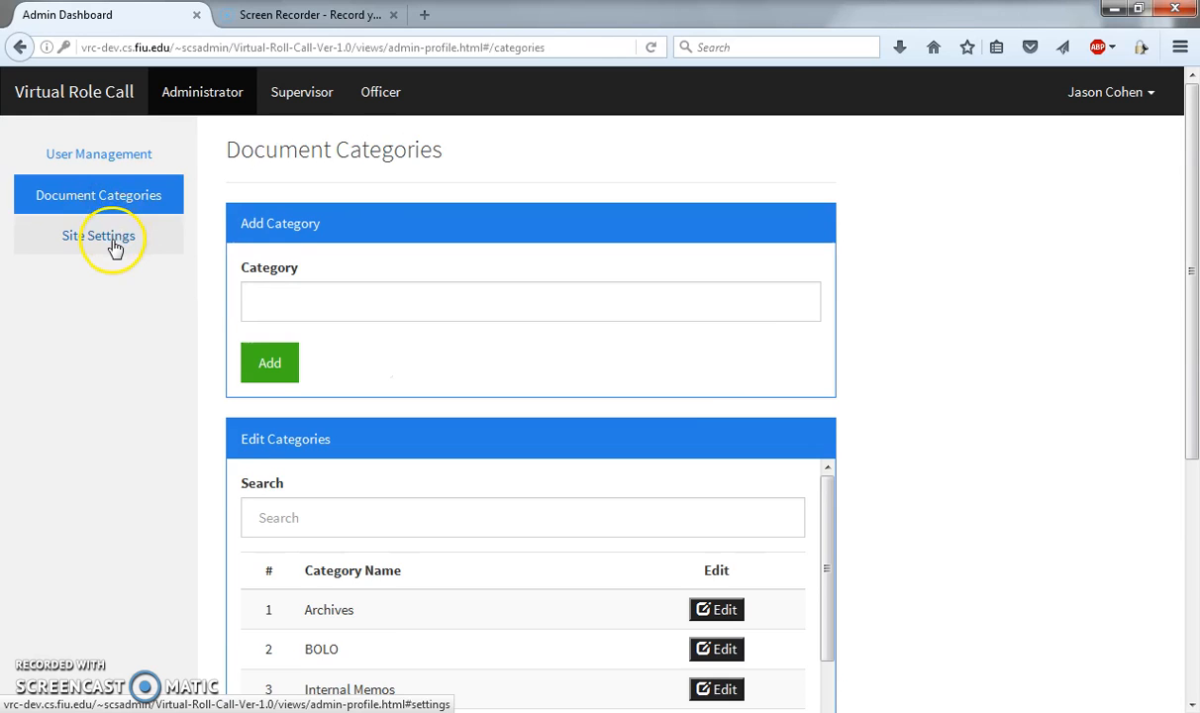
click(113, 240)
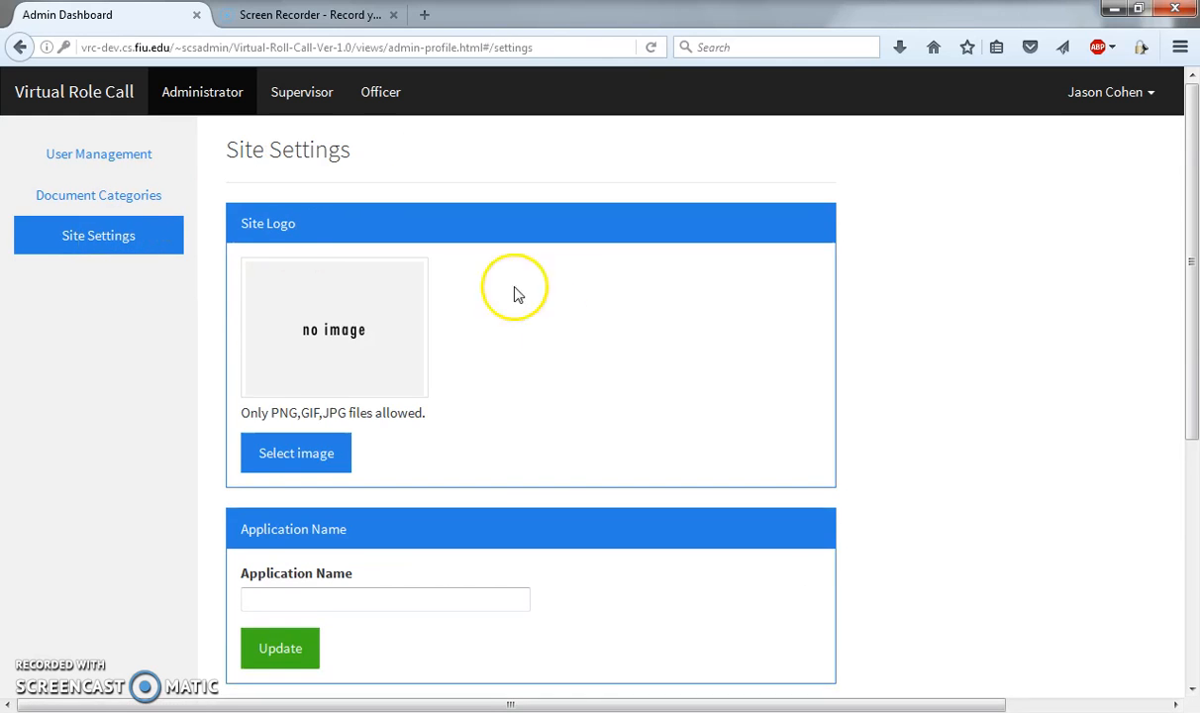
Step: Open the account's Change Password page, examine its password fields and return to the User Management page
click(1122, 97)
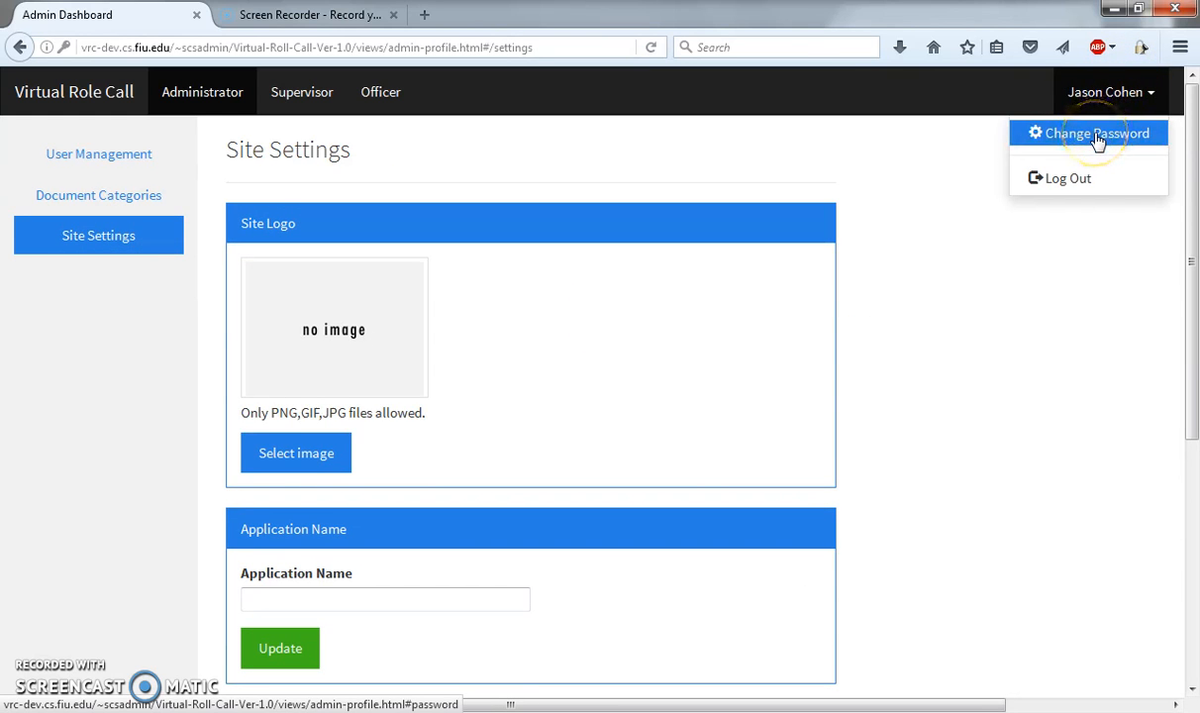
click(1097, 138)
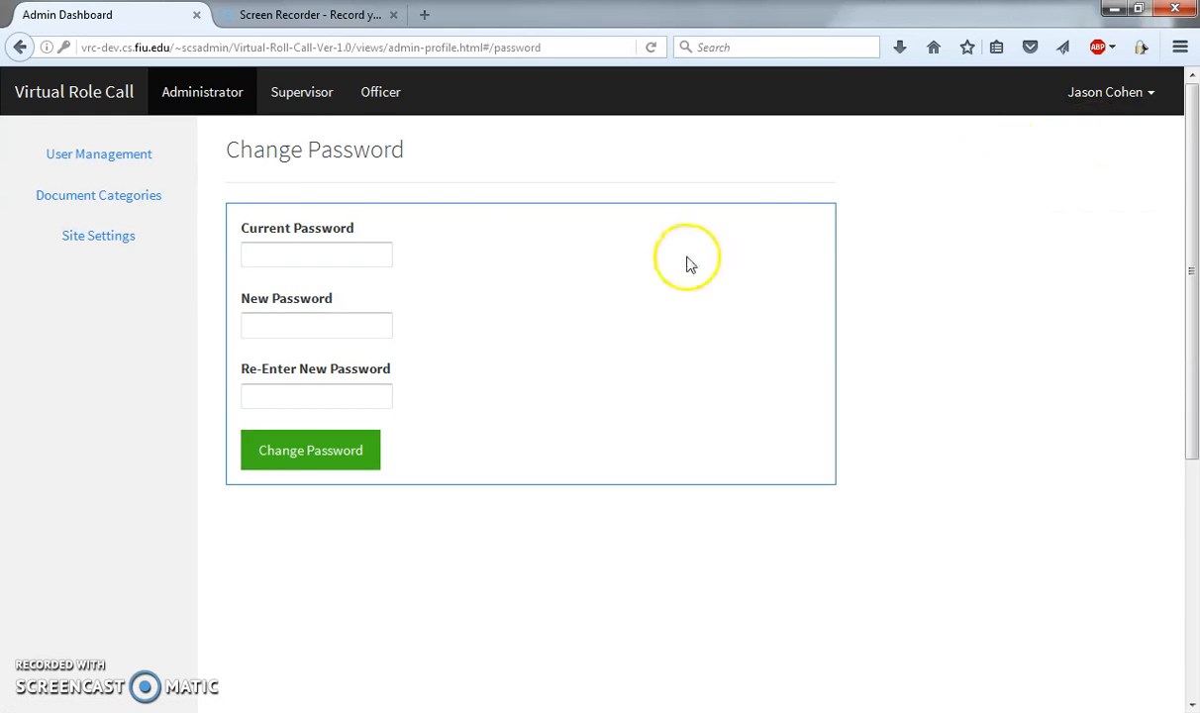
click(1113, 92)
click(900, 203)
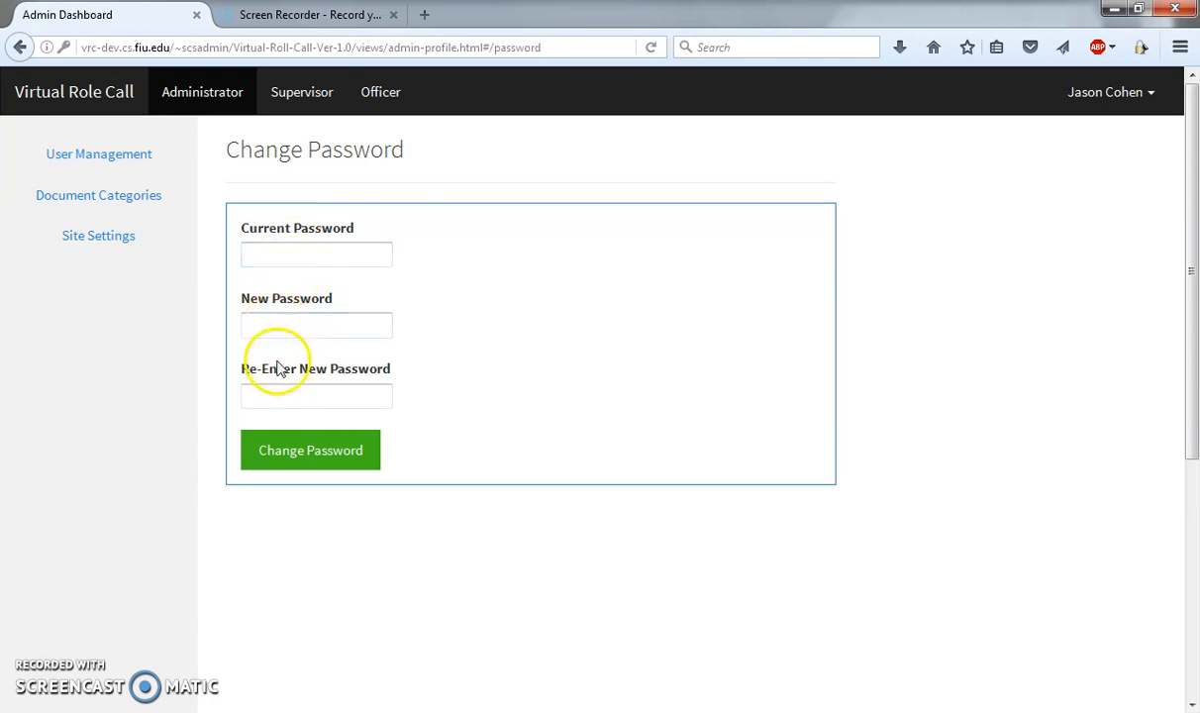
click(120, 156)
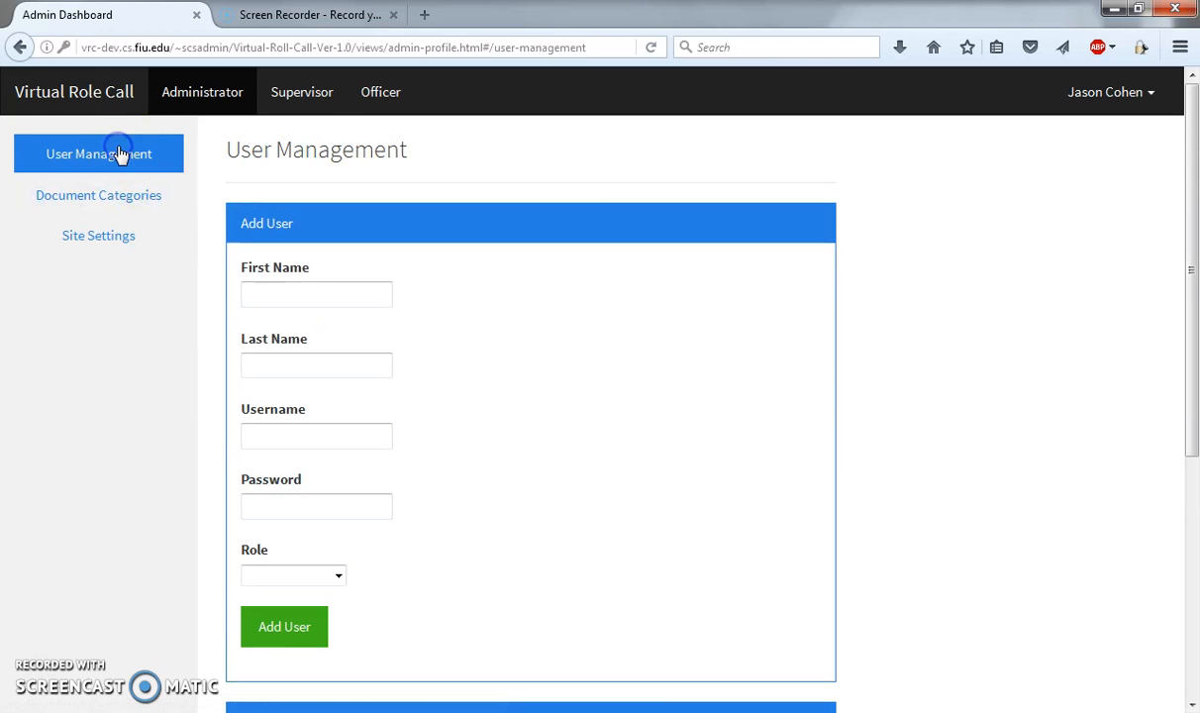